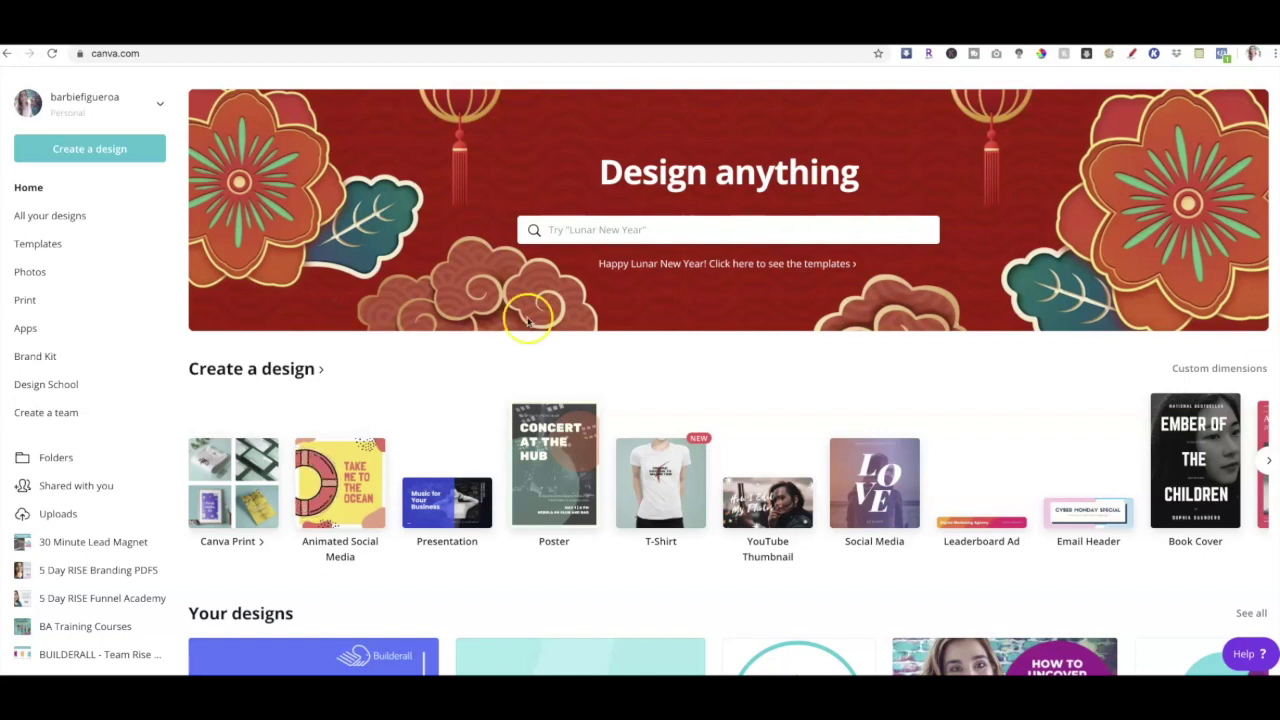
# - Create a 16:9 presentation and apply the quote layout from the Blue and Orange Digital Advertising Approach template
pyautogui.click(445, 505)
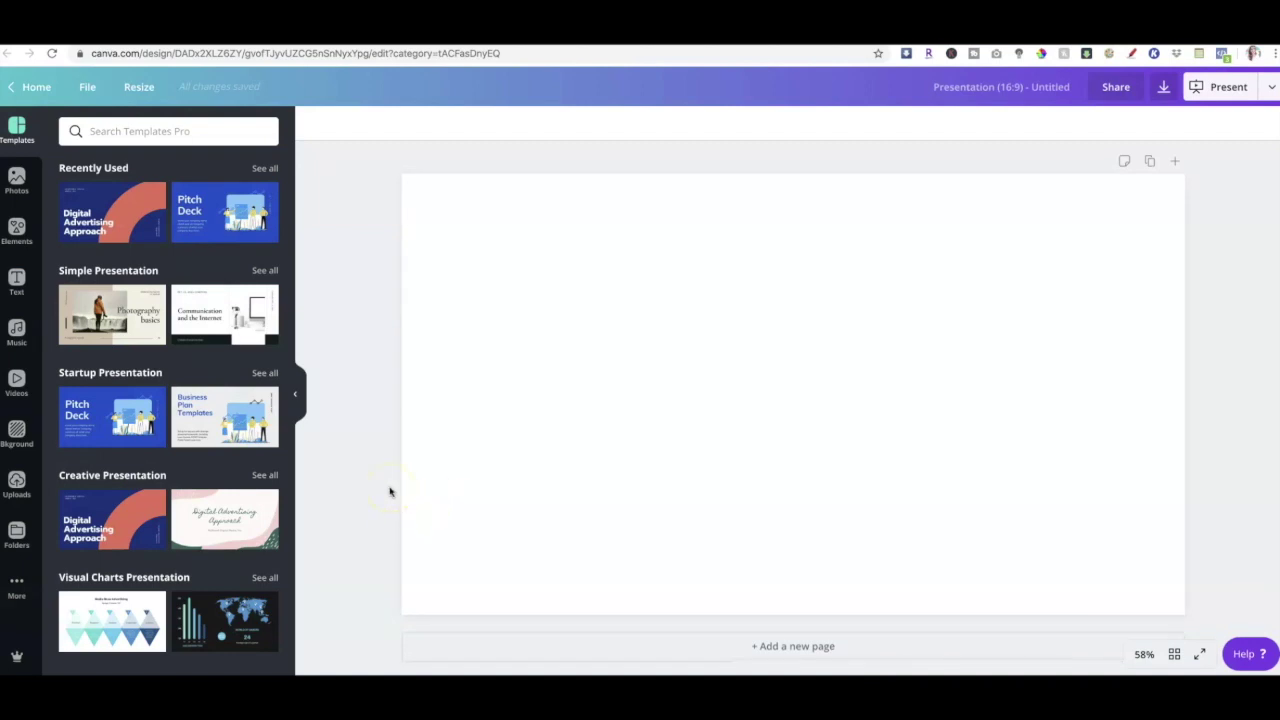
pyautogui.click(111, 200)
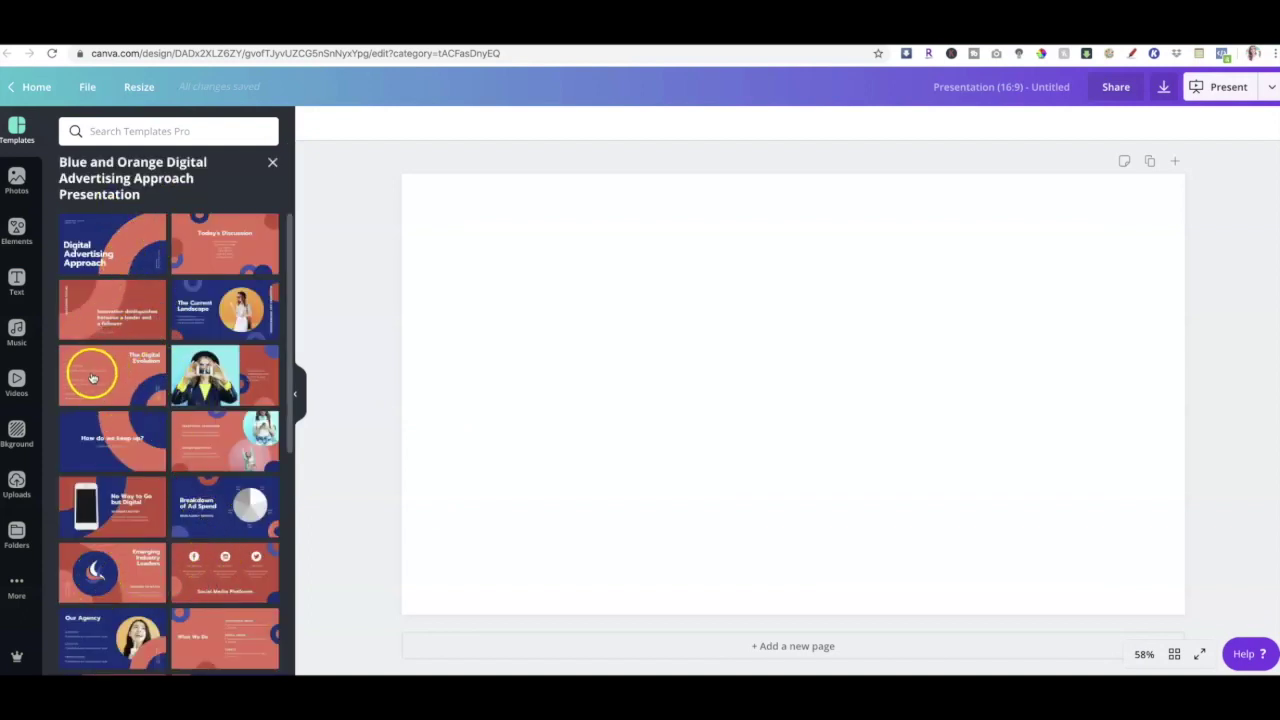
pyautogui.click(86, 297)
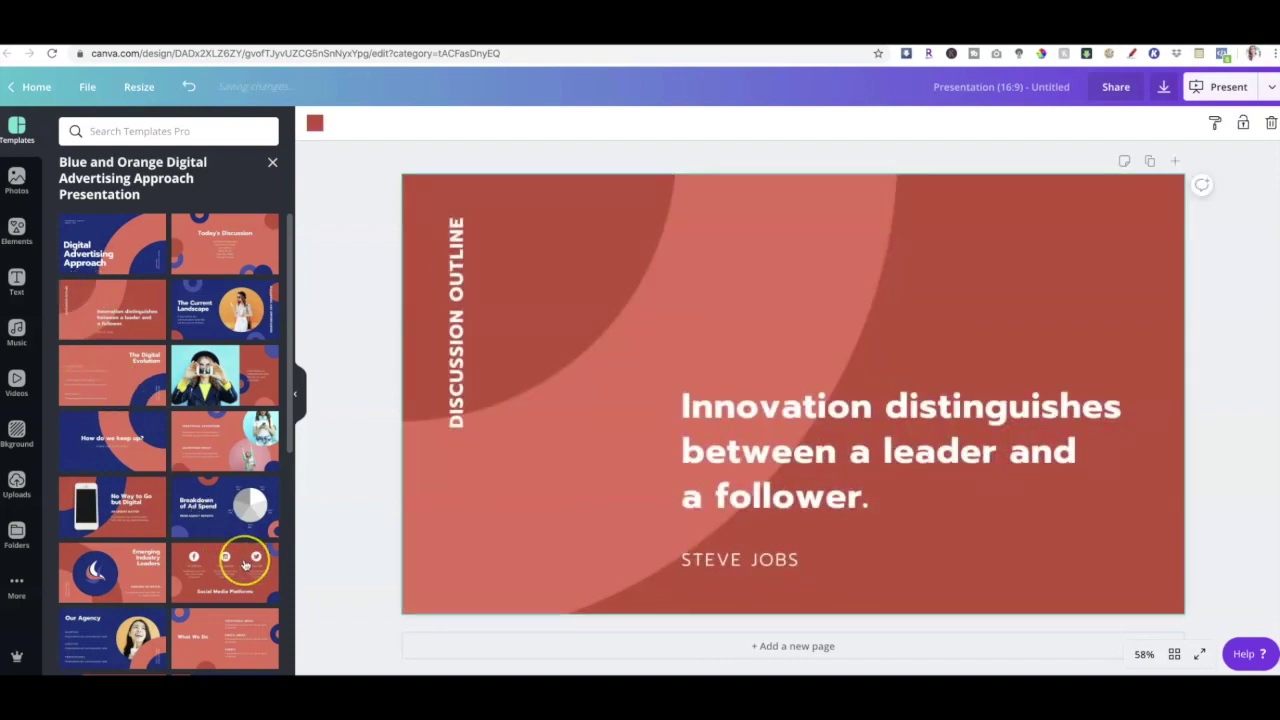
# - Replace the page's layout with the template's "What We Do" slide and duplicate the page
pyautogui.scroll(-3, 244, 566)
pyautogui.scroll(-1, 244, 566)
pyautogui.click(210, 370)
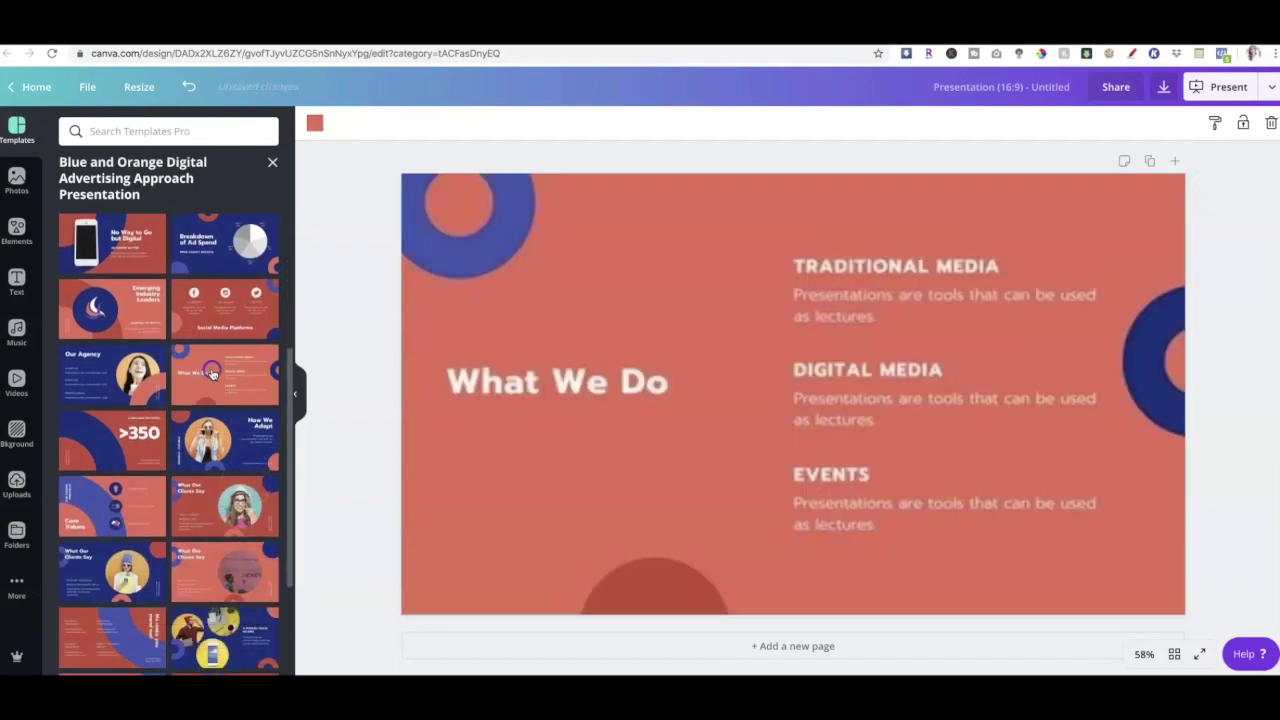
pyautogui.click(1149, 161)
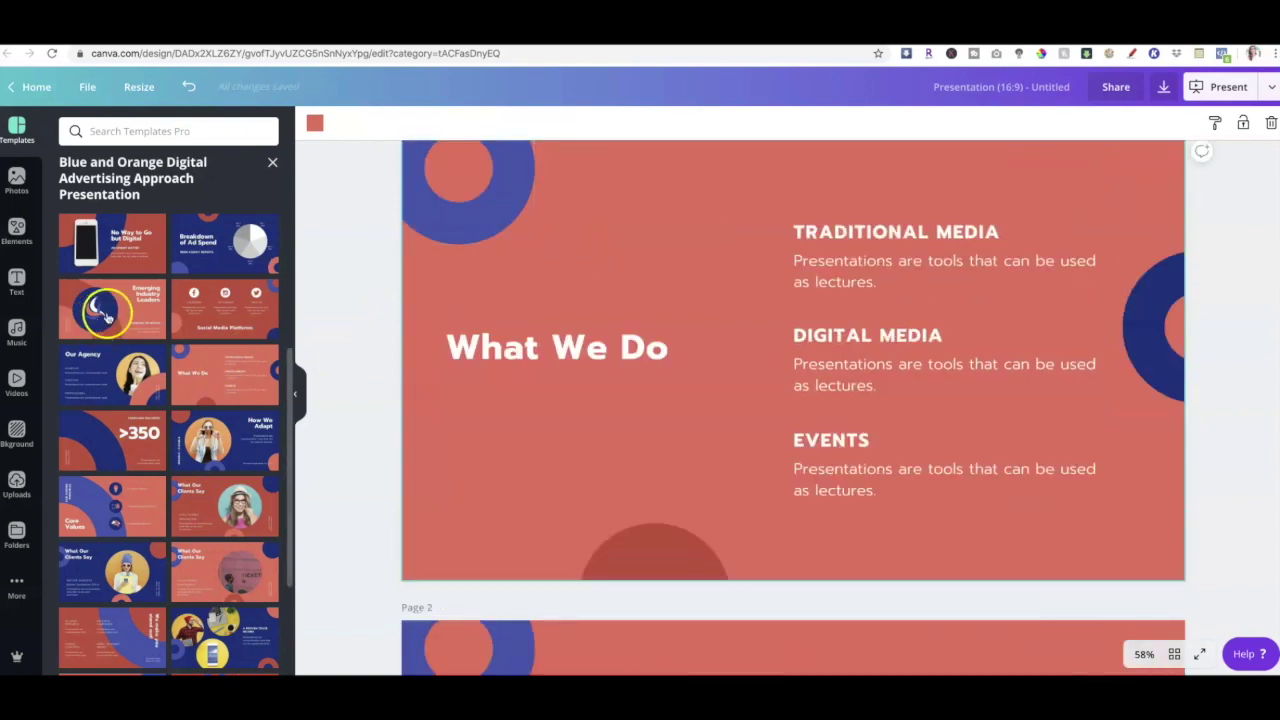
# - Apply the "Innovation distinguishes" quote layout to page 1 and delete its quote group and vertical "Discussion Outline" text
pyautogui.scroll(5, 106, 320)
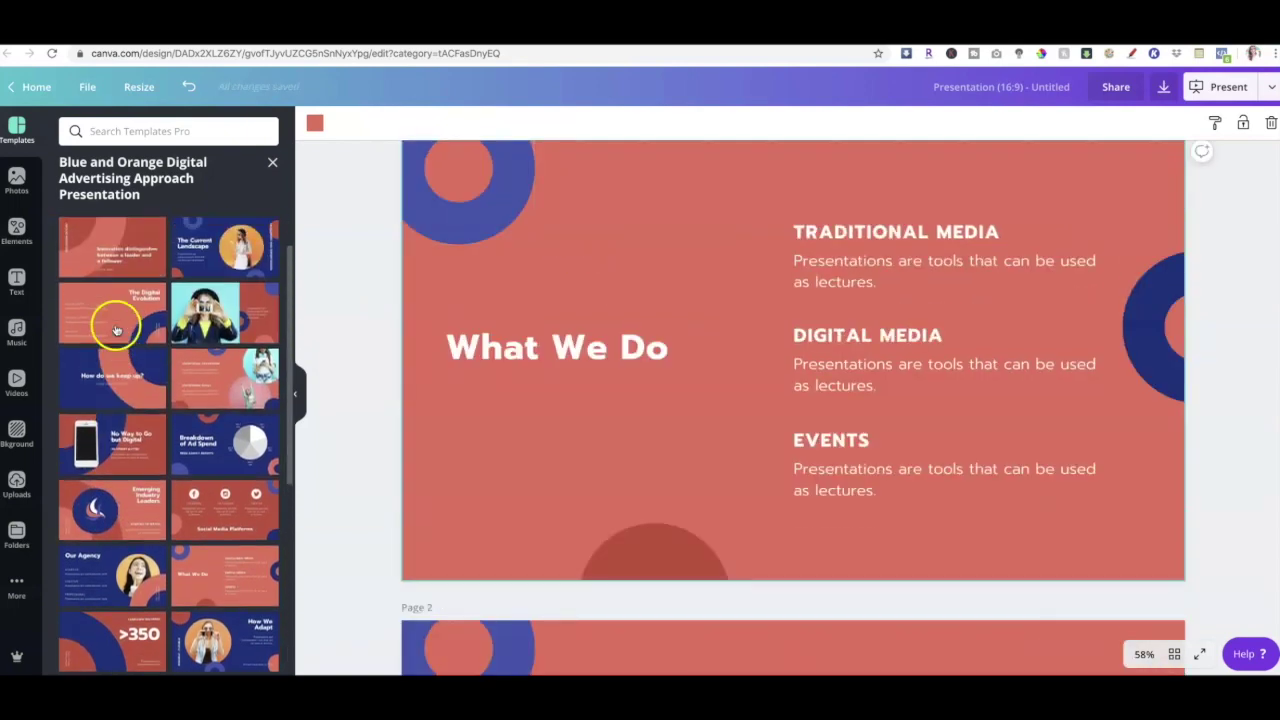
pyautogui.click(138, 255)
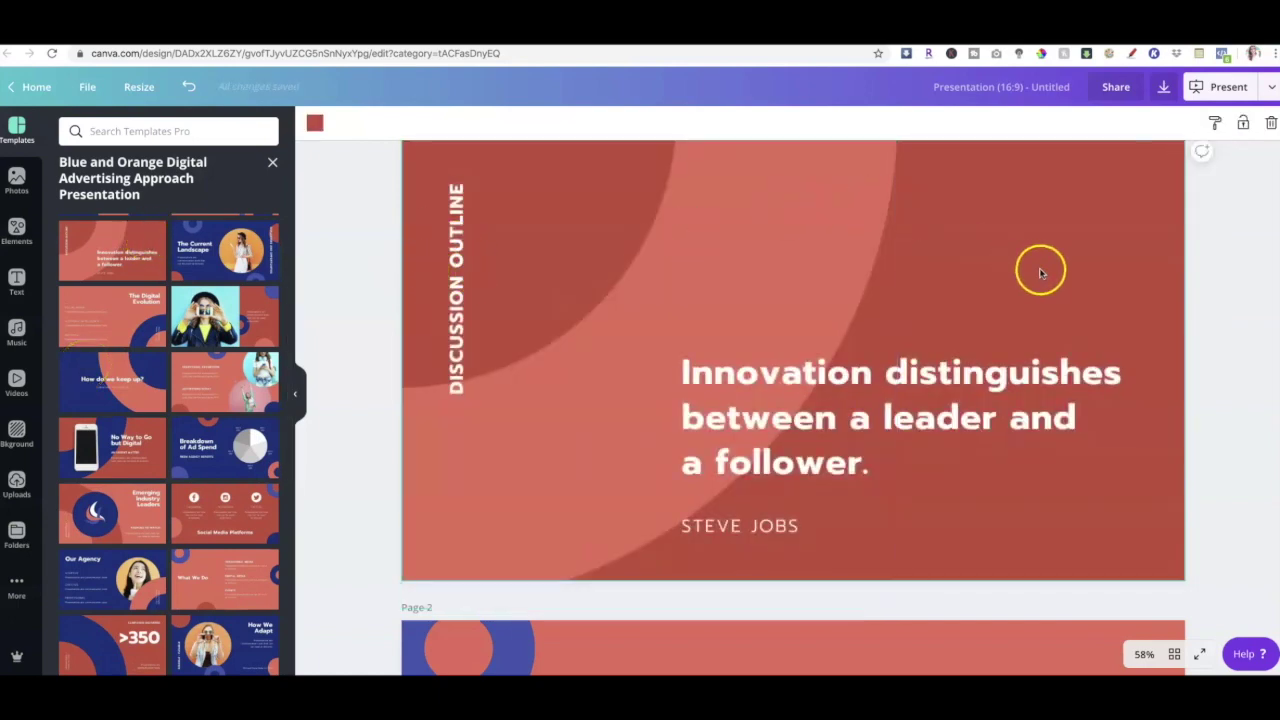
pyautogui.click(1014, 391)
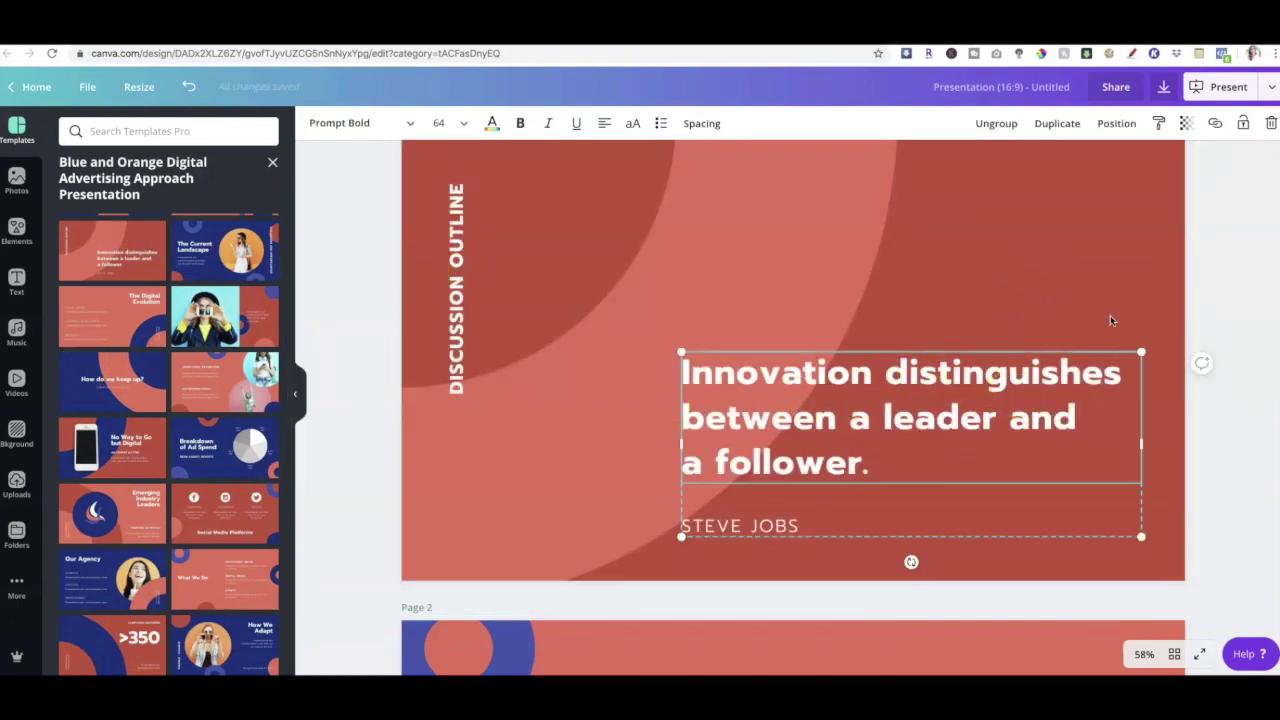
pyautogui.click(1271, 123)
pyautogui.click(1254, 197)
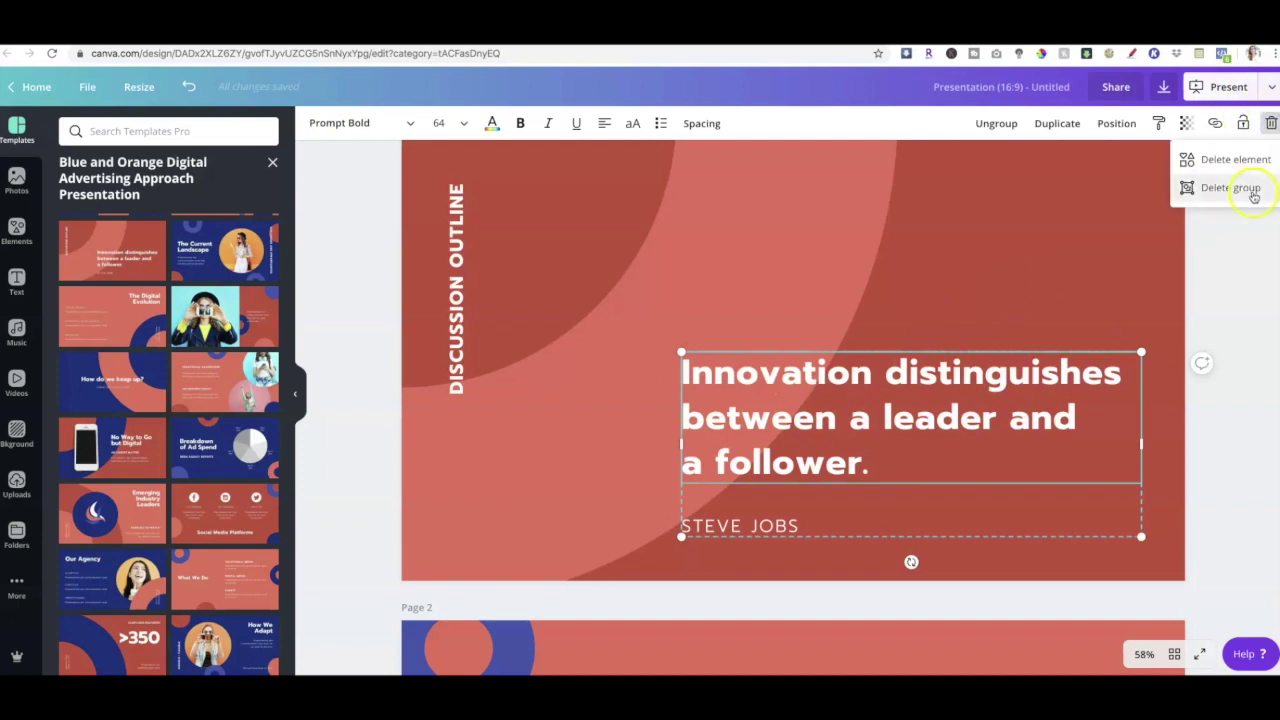
pyautogui.click(409, 251)
pyautogui.click(456, 250)
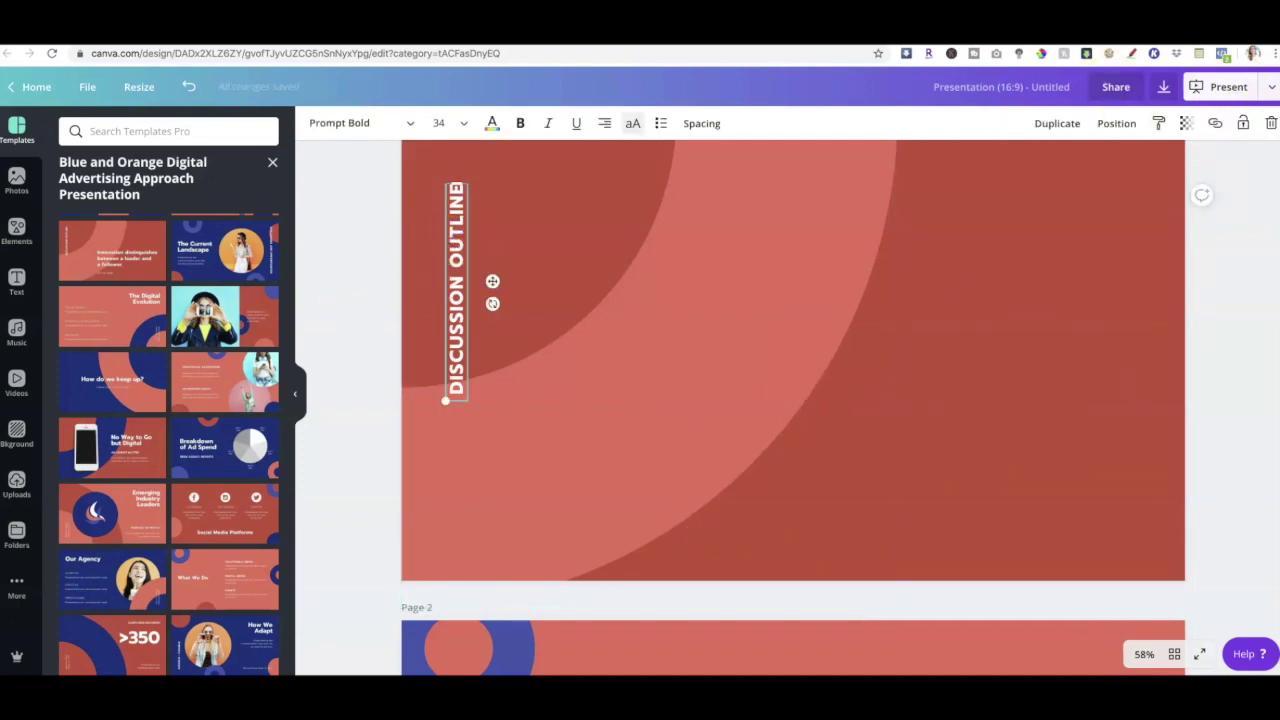
pyautogui.click(1271, 123)
# - Delete the group of media and events text and the "What We Do" heading from page 2
pyautogui.scroll(-5, 823, 380)
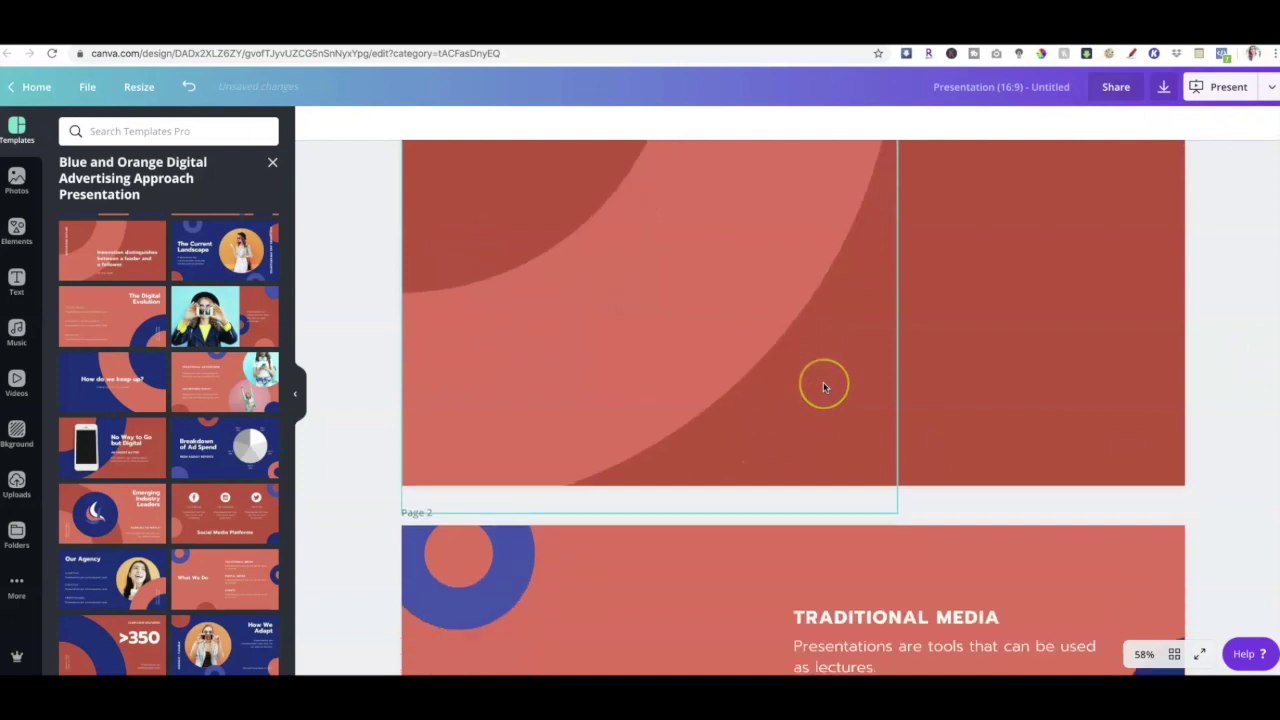
pyautogui.scroll(-3, 823, 386)
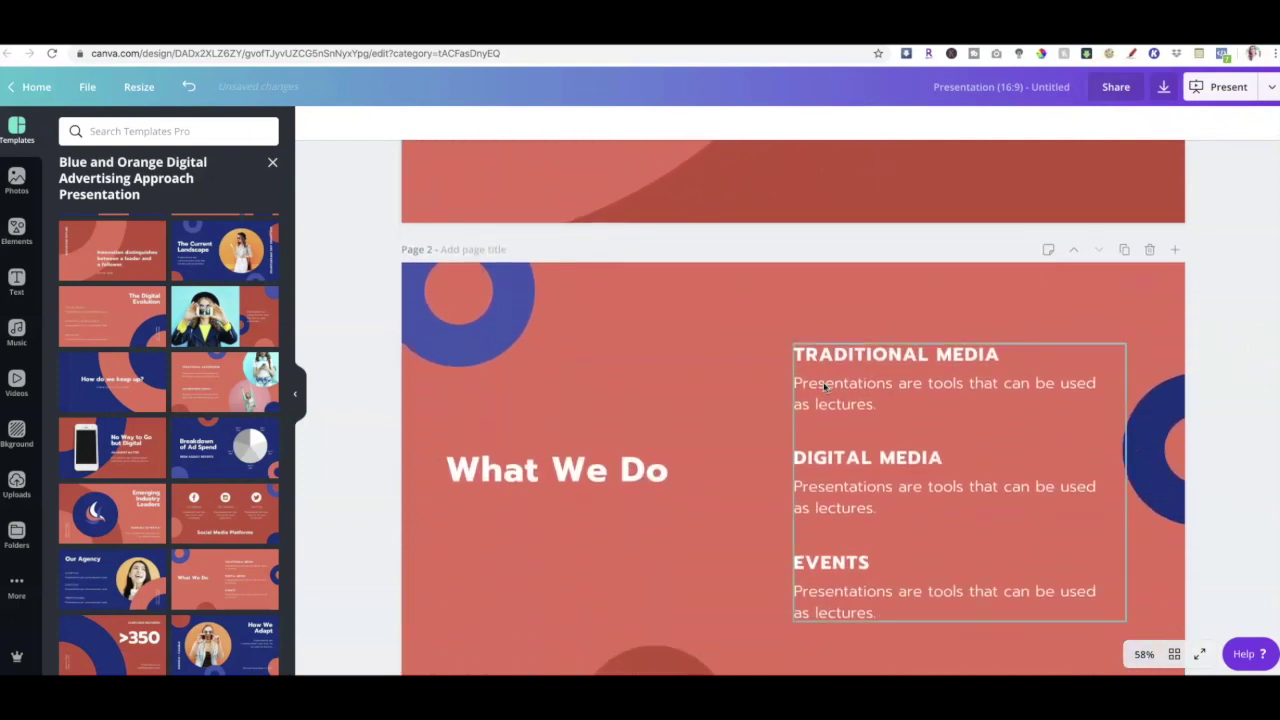
pyautogui.scroll(1, 823, 386)
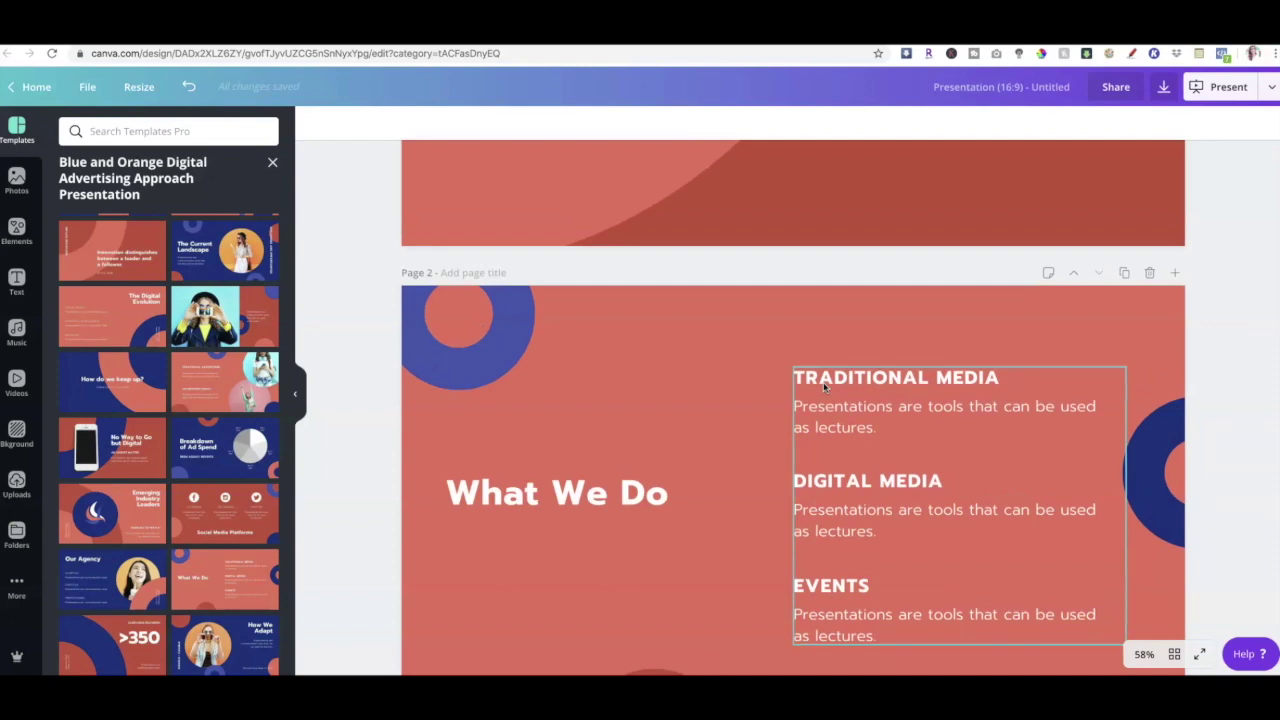
pyautogui.click(834, 366)
pyautogui.click(1270, 124)
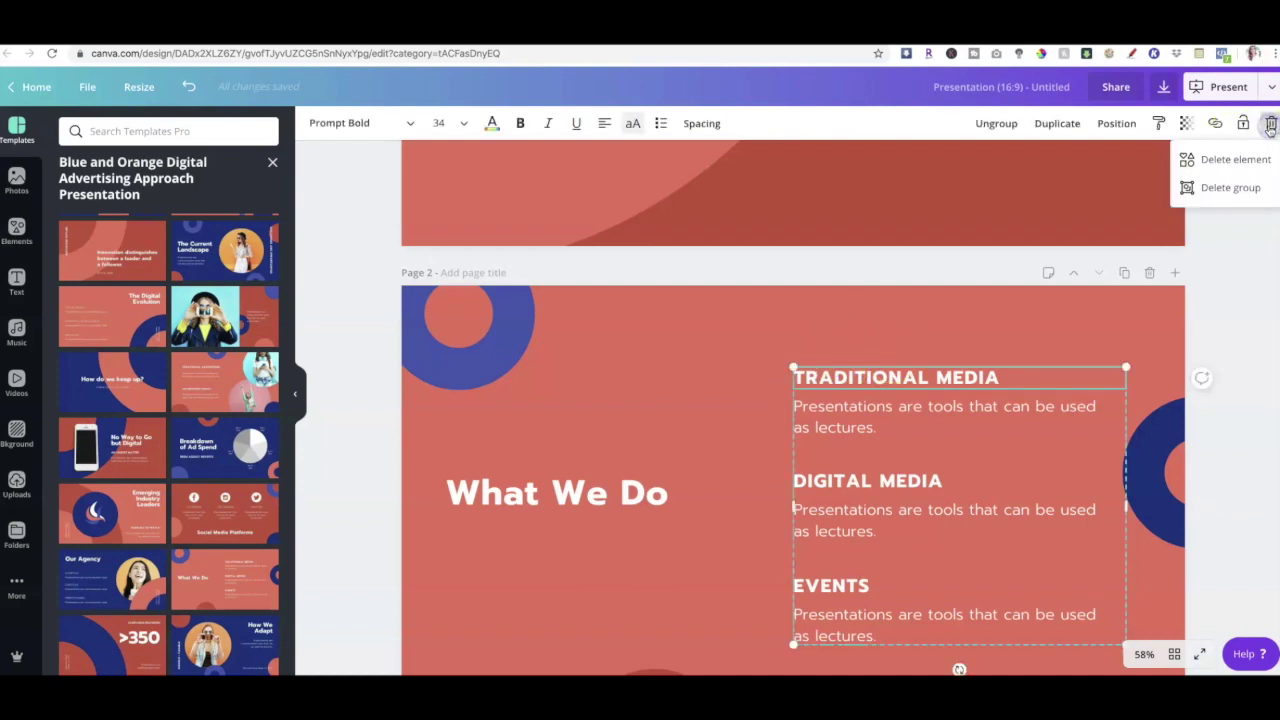
pyautogui.click(1232, 189)
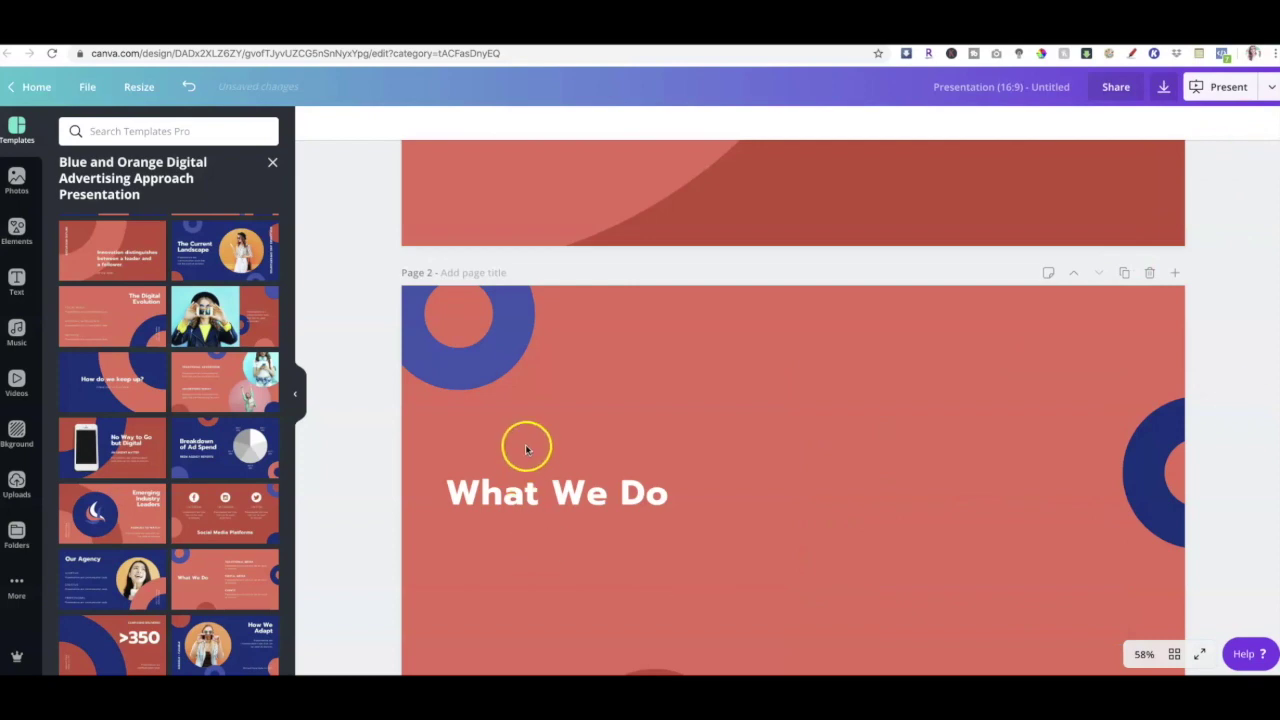
pyautogui.click(510, 492)
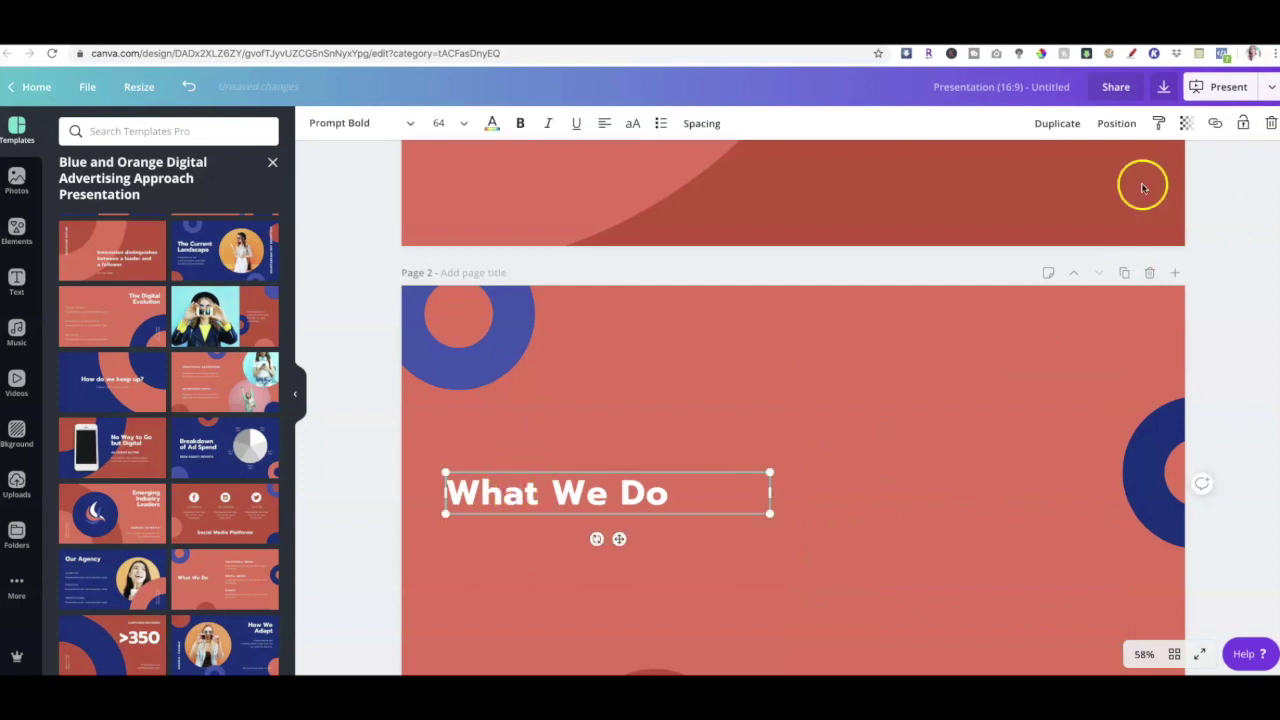
pyautogui.click(1271, 124)
# - Shift the large arc on page 1 and the dark half circle on page 2 towards the left side of their pages
pyautogui.scroll(-1, 1227, 204)
pyautogui.scroll(5, 1227, 204)
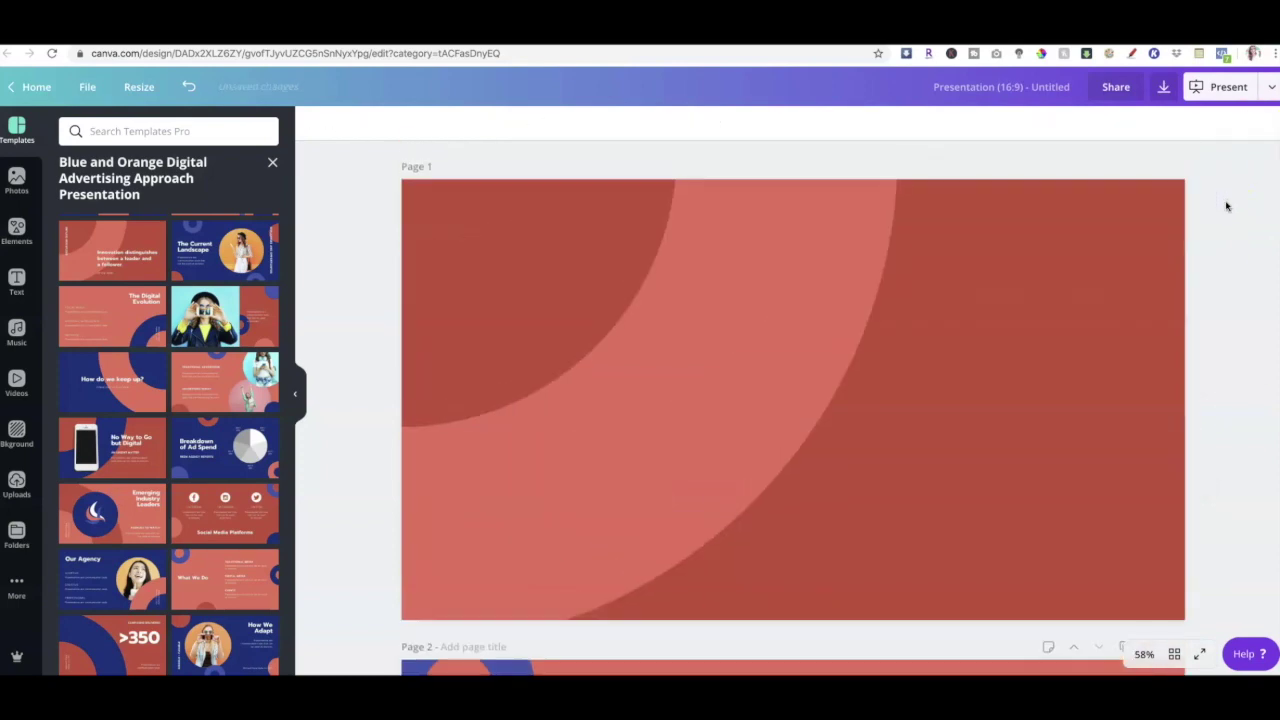
pyautogui.scroll(-5, 1227, 206)
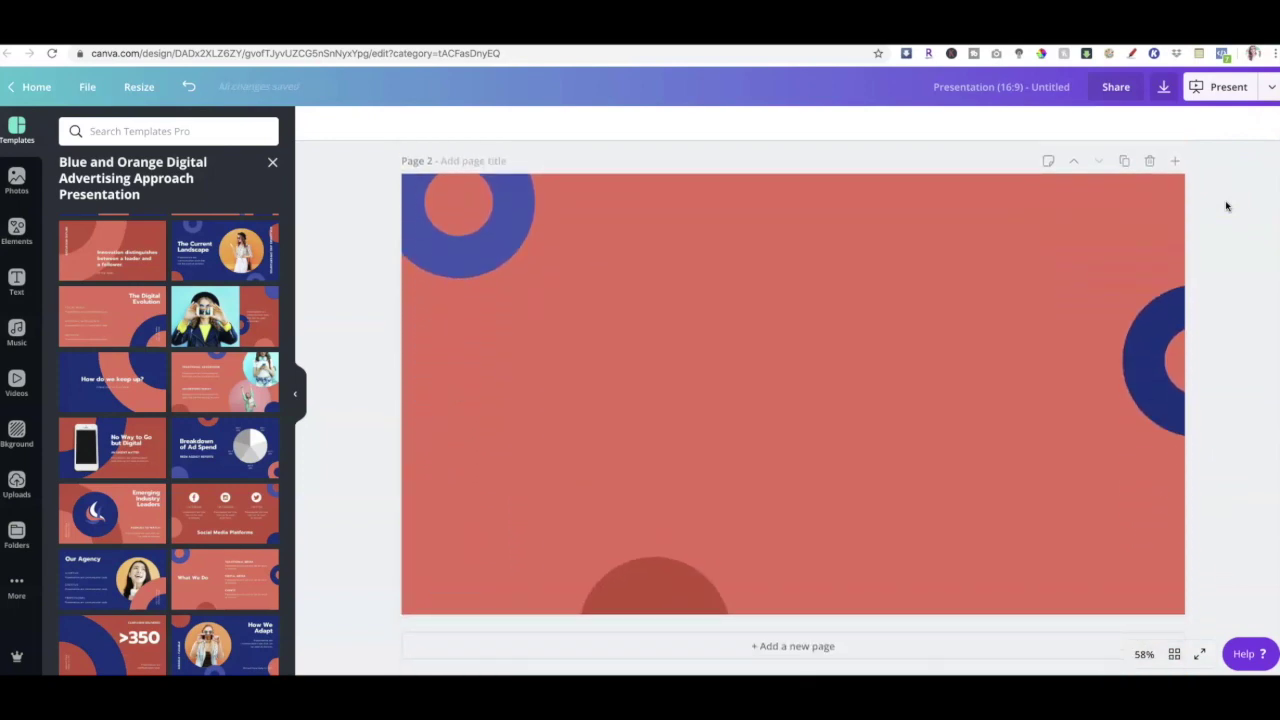
pyautogui.scroll(5, 1100, 300)
pyautogui.click(999, 364)
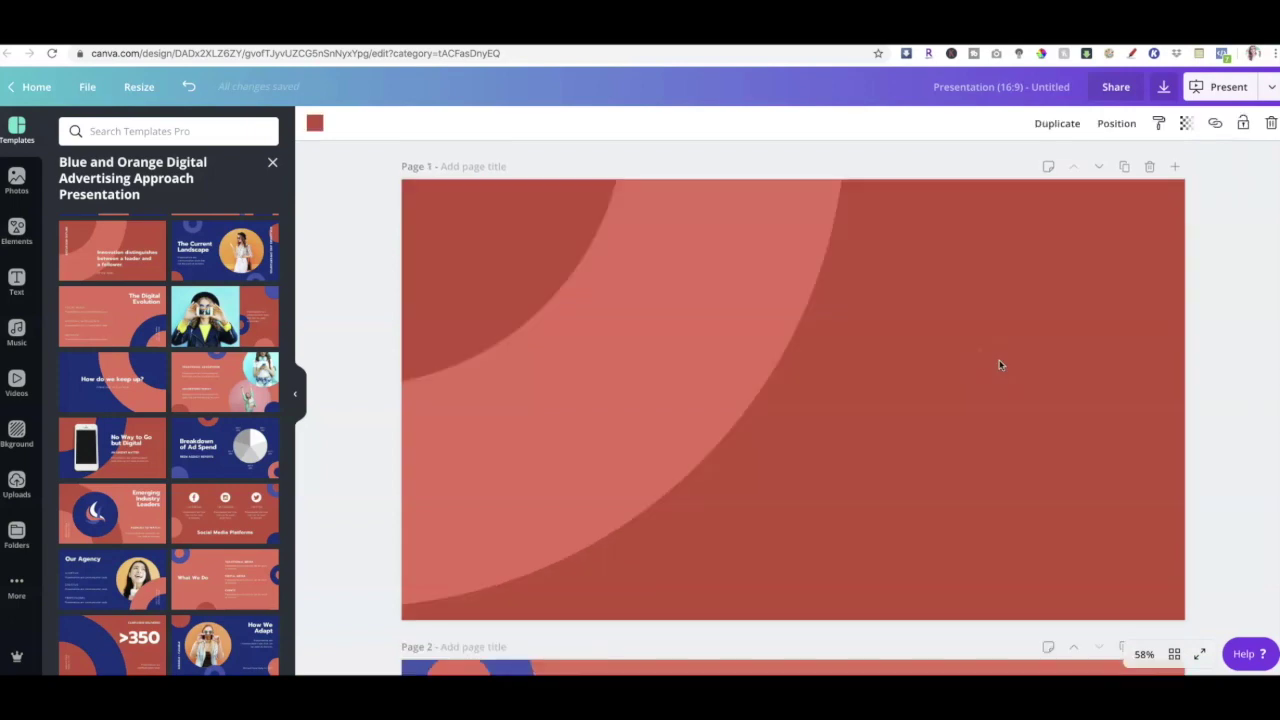
pyautogui.scroll(-1, 1045, 346)
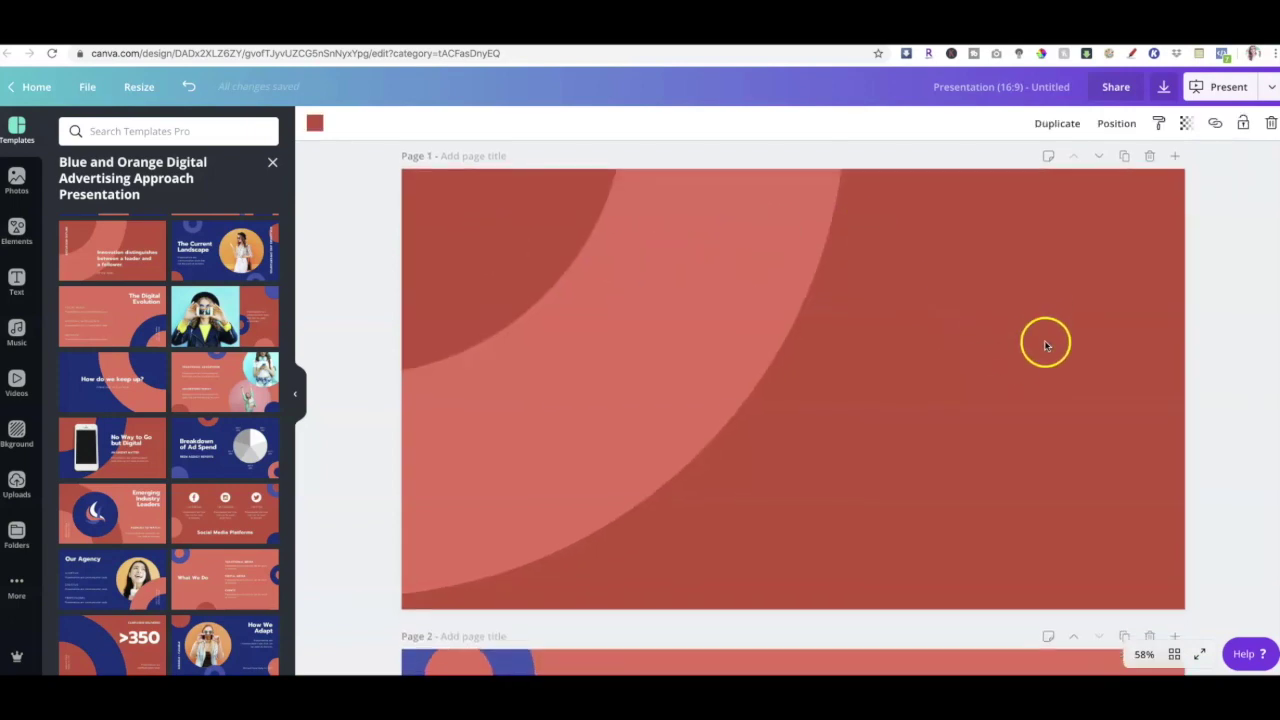
pyautogui.scroll(-5, 954, 409)
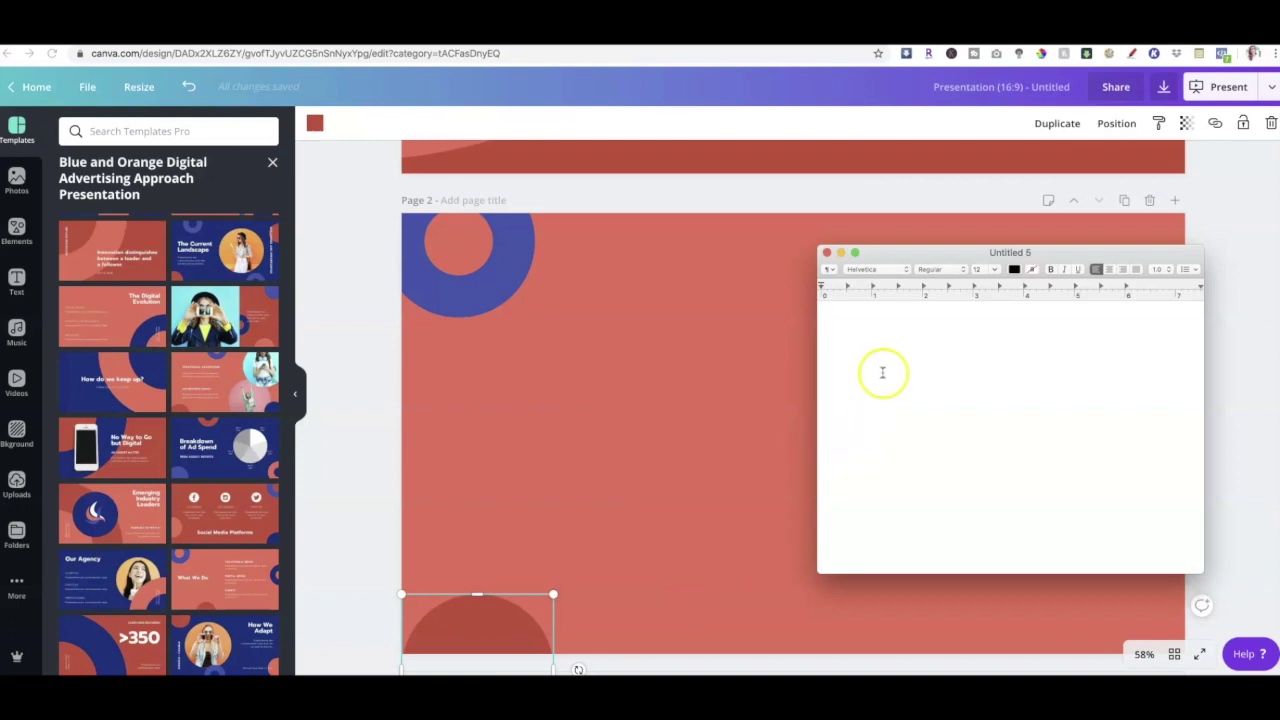
# - Copy the dark rust colour's hex code into the blank text document as #cd4939, labelled "Rust Orange"
pyautogui.scroll(4, 686, 251)
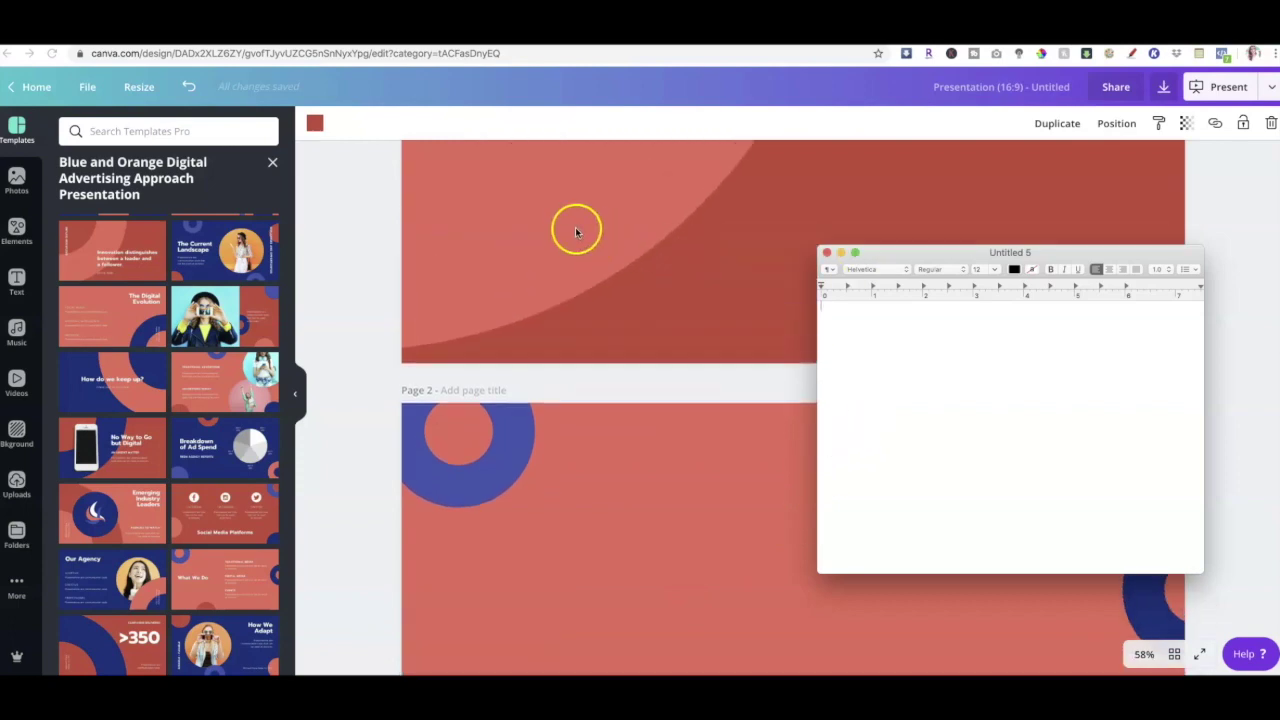
pyautogui.scroll(1, 576, 232)
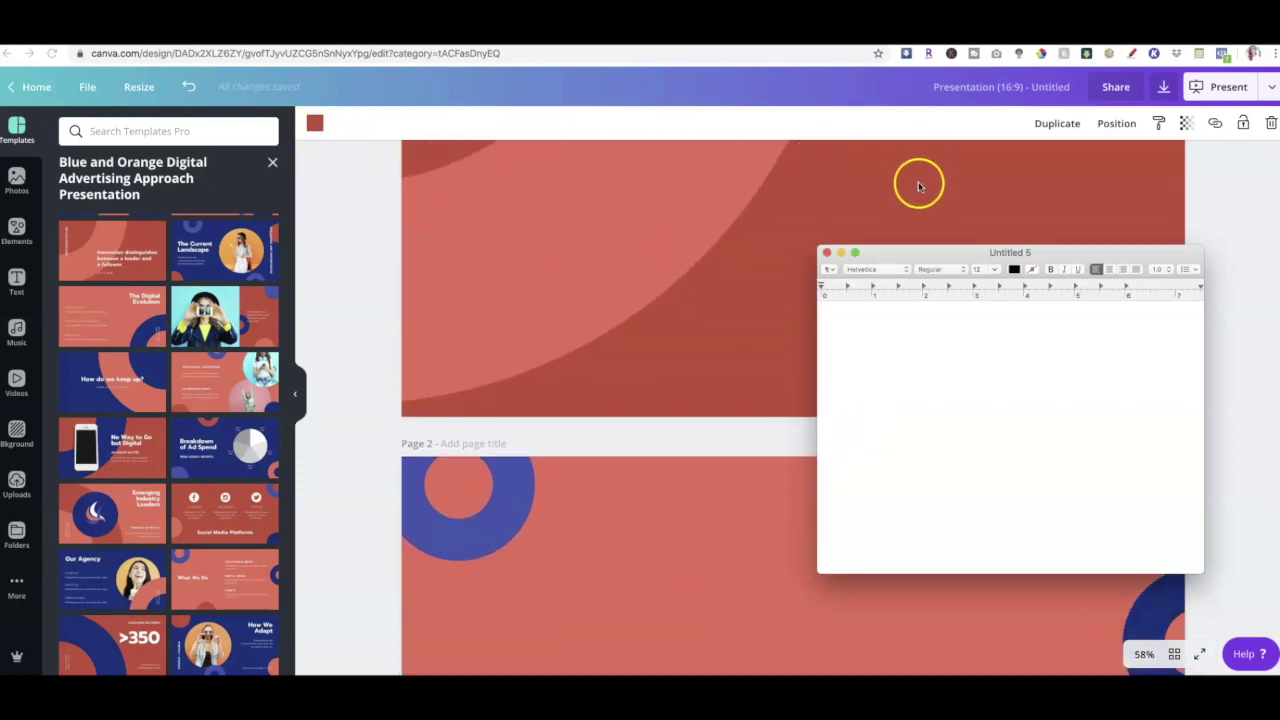
pyautogui.click(315, 123)
pyautogui.click(315, 123)
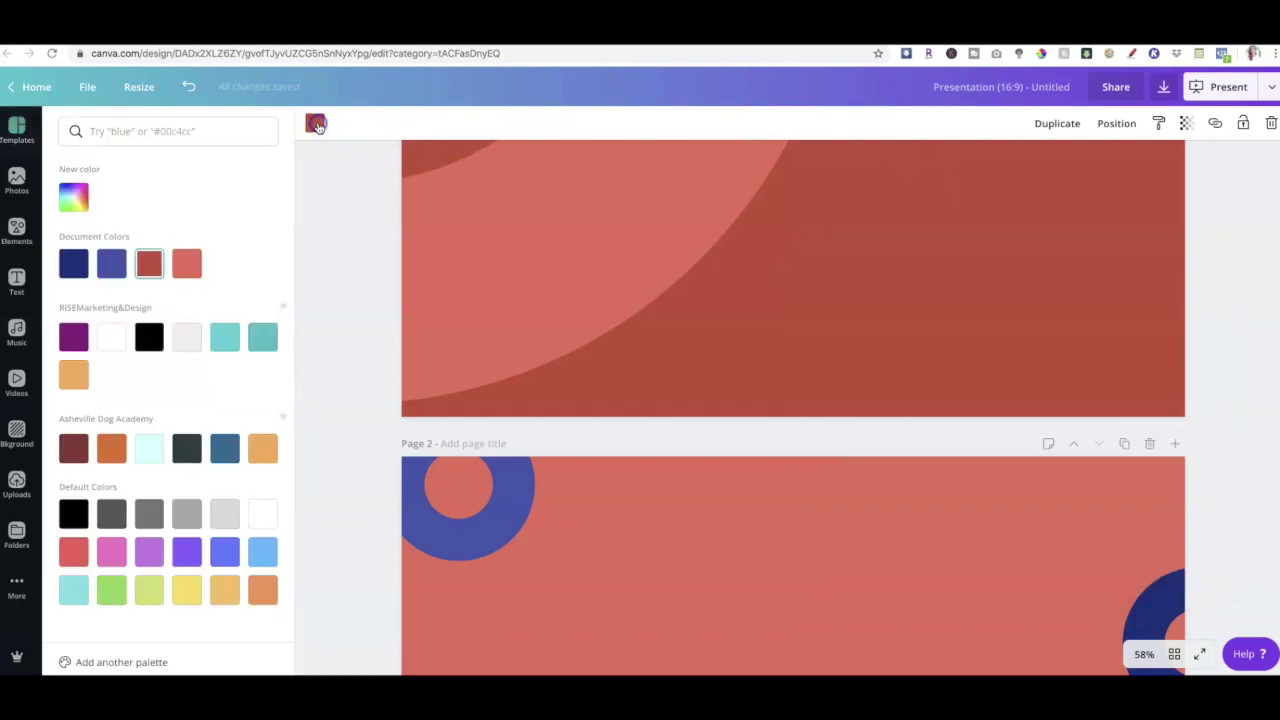
pyautogui.click(149, 264)
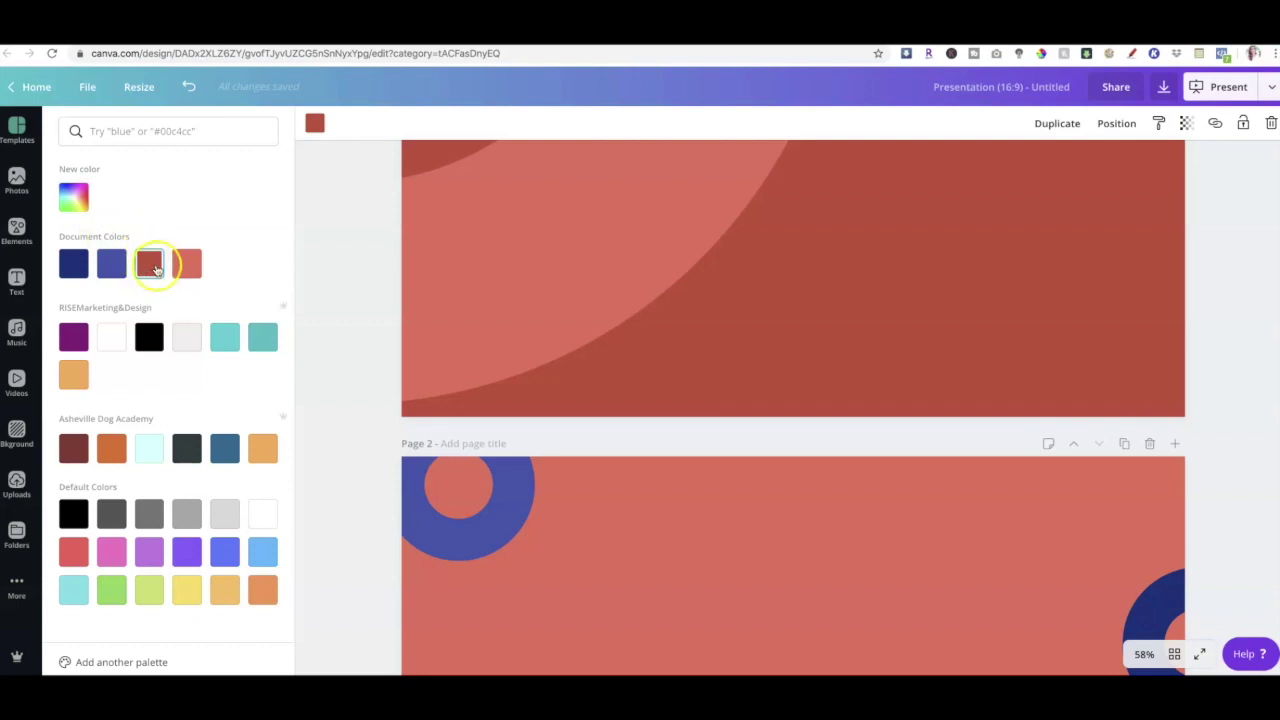
pyautogui.click(73, 197)
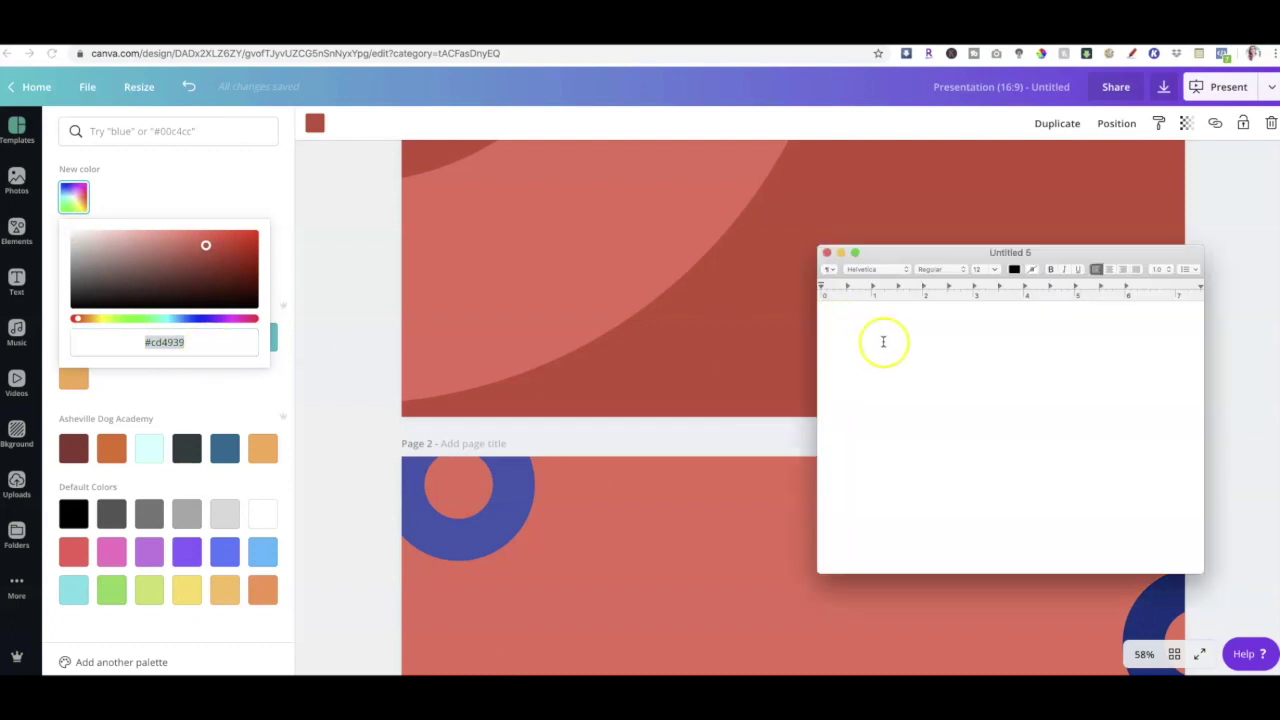
pyautogui.write('#cd4939')
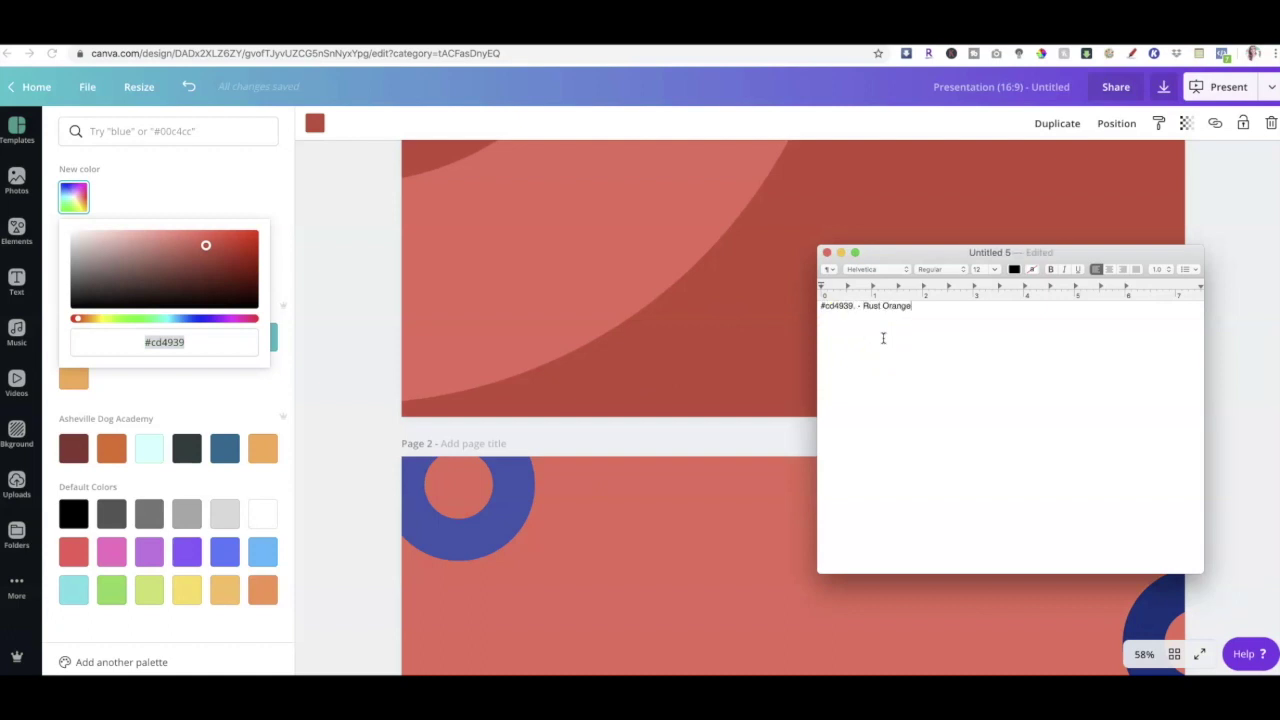
# - Copy the page 1 arc's hex code into the text document as #f36958, labelled "melon orange"
pyautogui.click(386, 357)
pyautogui.click(466, 271)
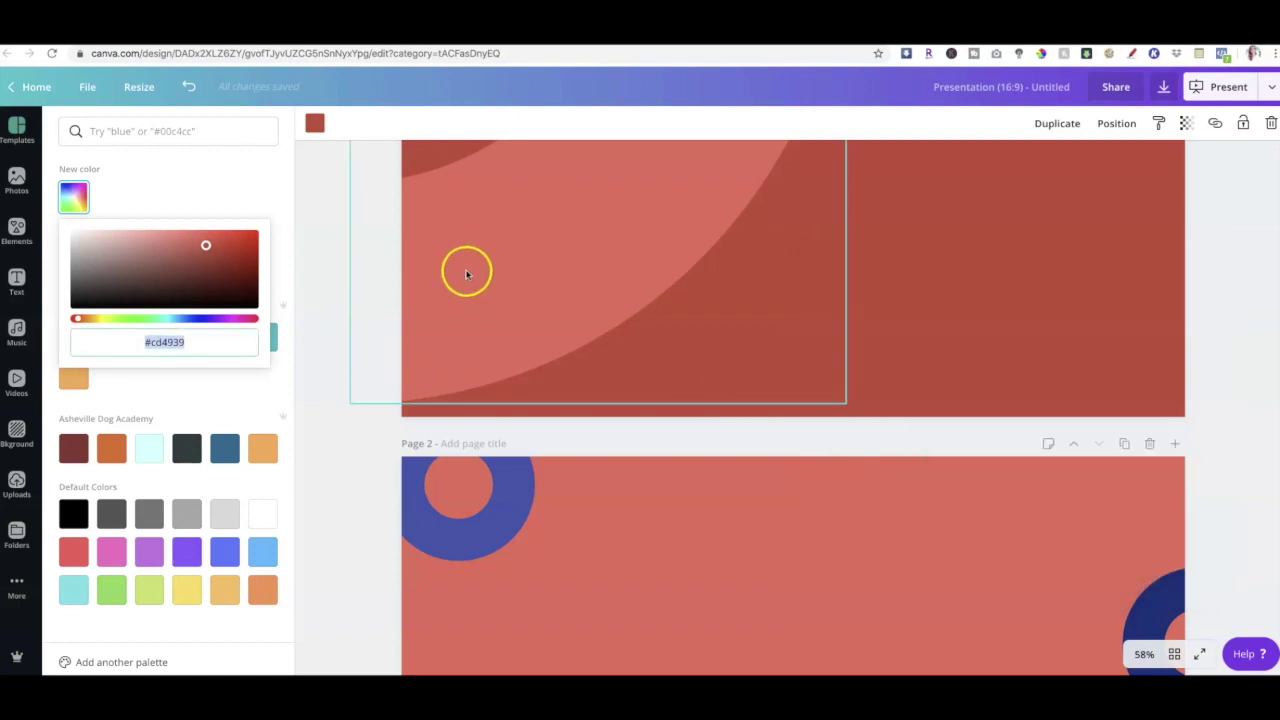
pyautogui.click(486, 272)
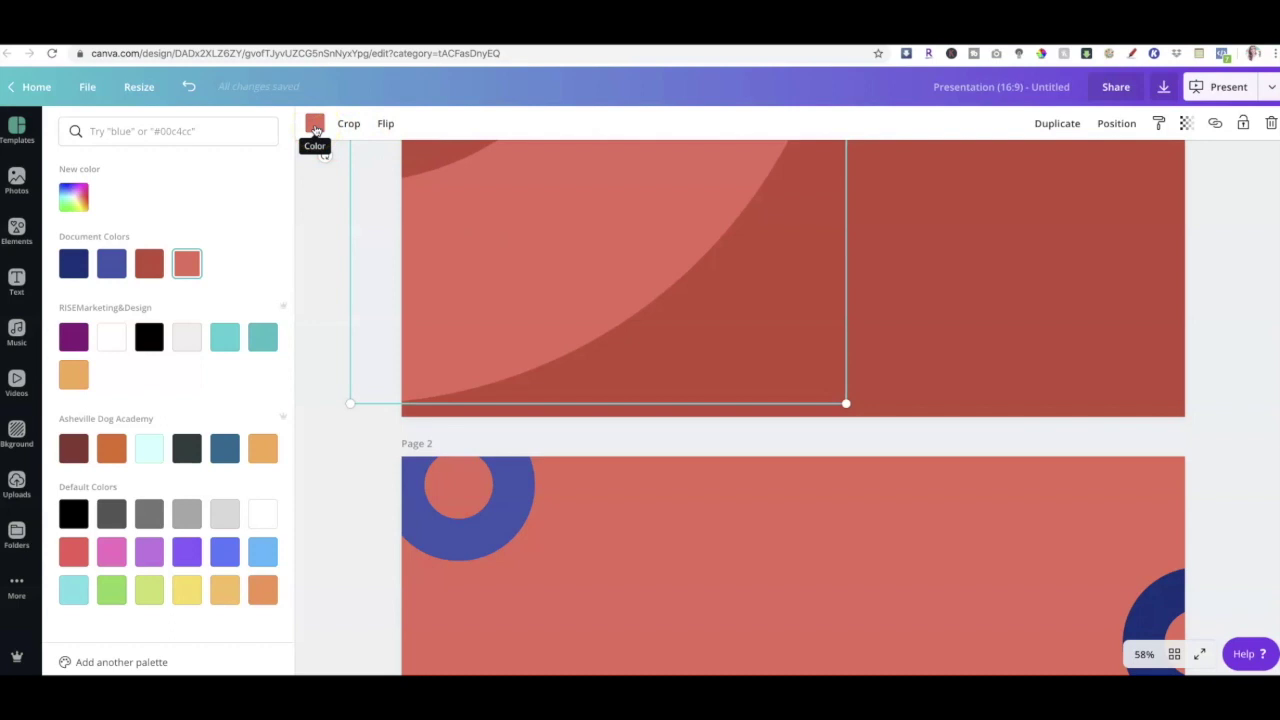
pyautogui.click(188, 262)
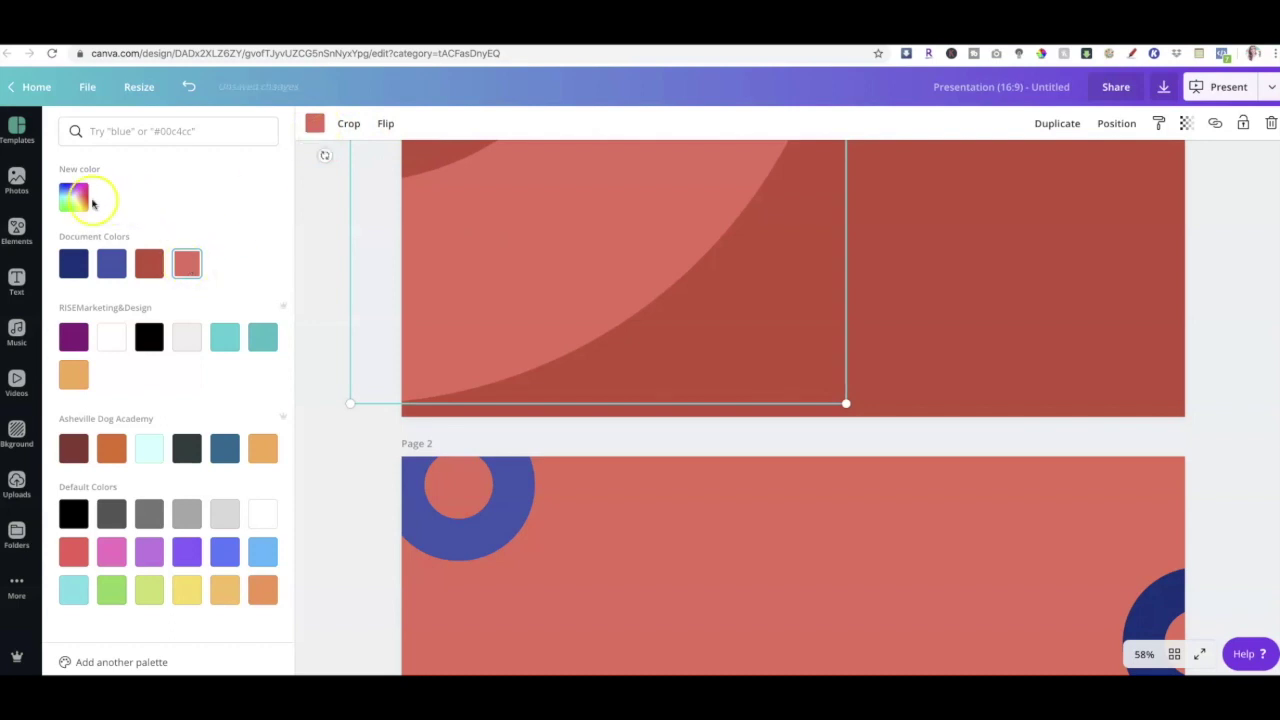
pyautogui.click(90, 201)
pyautogui.click(168, 340)
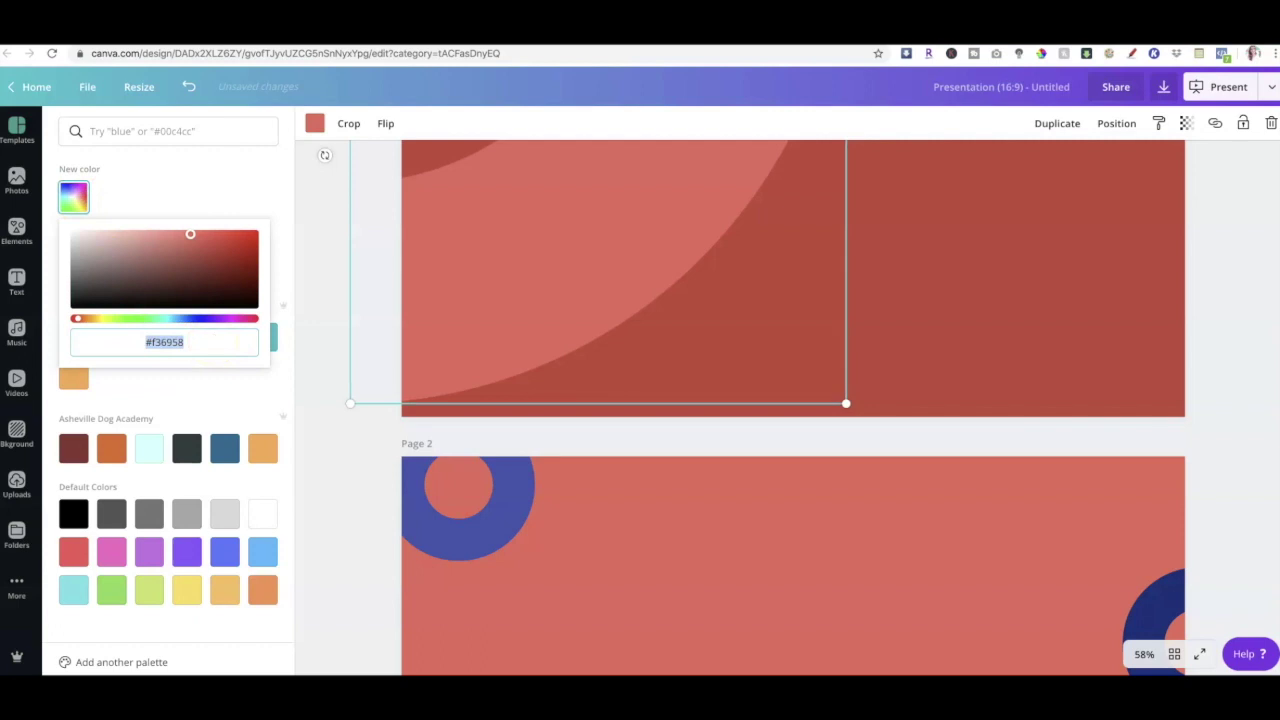
pyautogui.press('super+Tab')
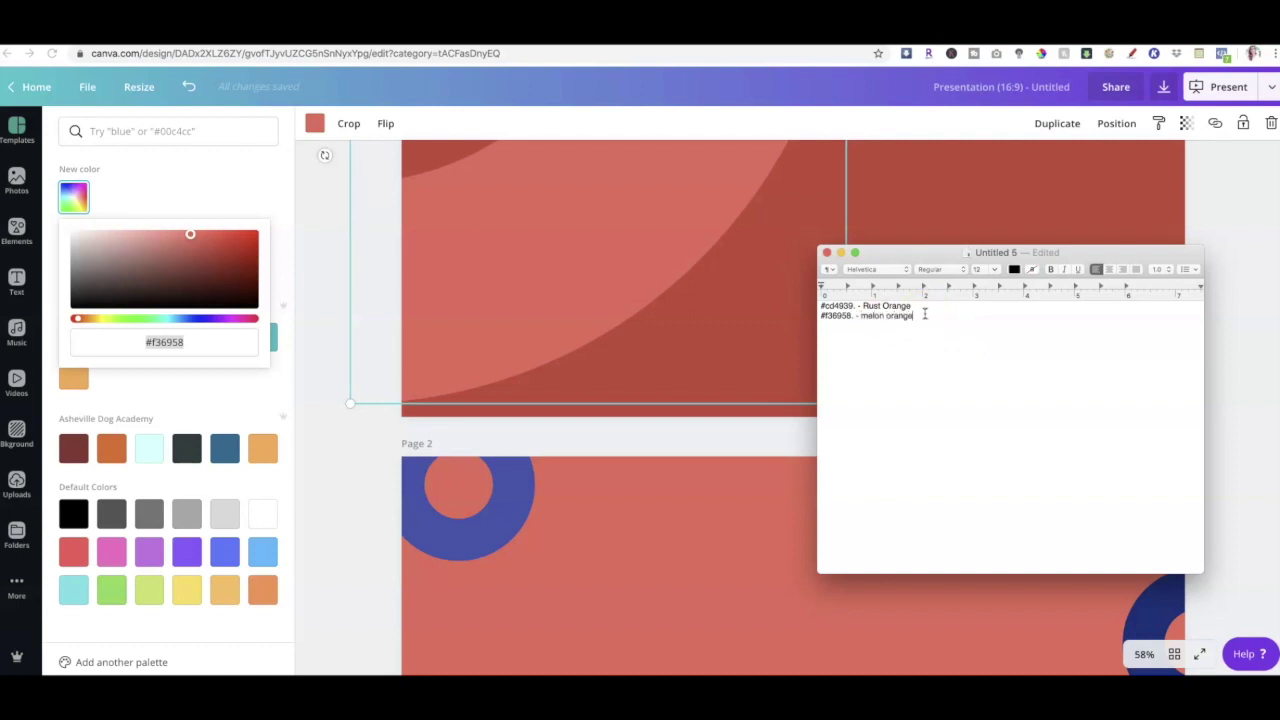
# - Copy the hex code of page 2's upper blue ring into the text document as #3e50ad, labelled "Dark Blue"
pyautogui.click(680, 497)
pyautogui.scroll(-3, 679, 496)
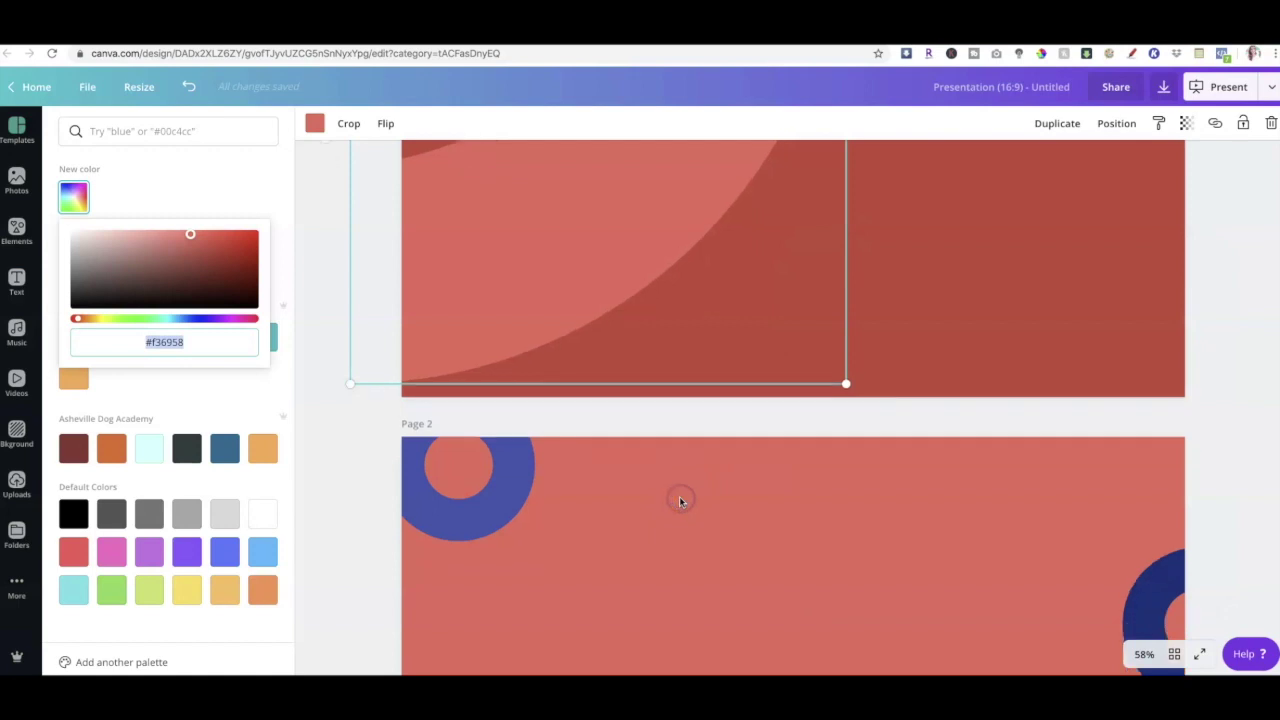
pyautogui.scroll(-3, 679, 496)
pyautogui.scroll(2, 679, 496)
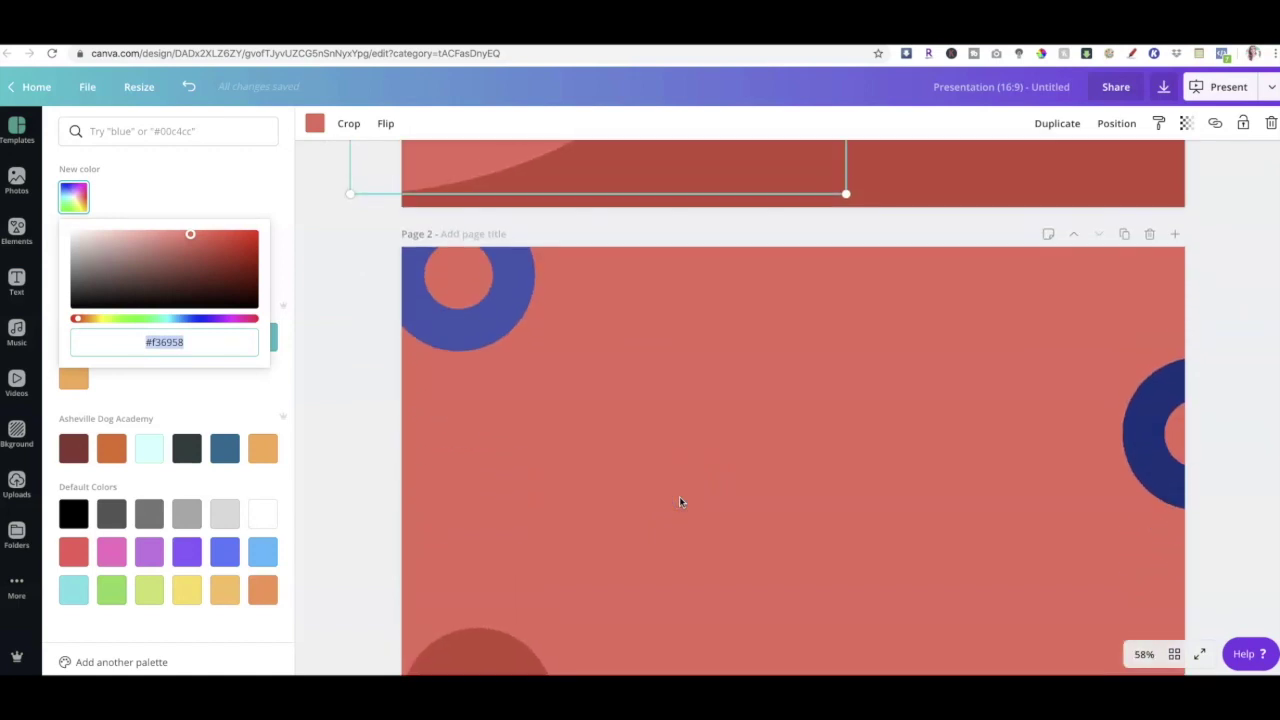
pyautogui.click(463, 342)
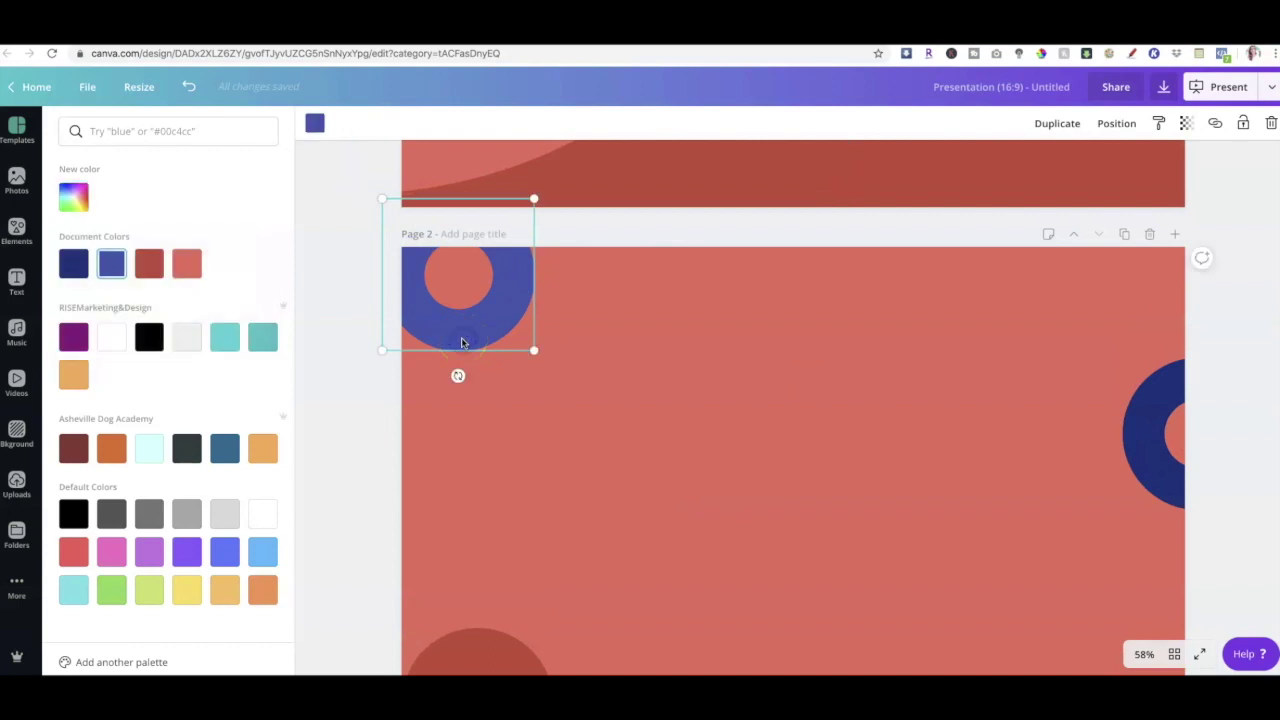
pyautogui.click(73, 197)
pyautogui.click(188, 352)
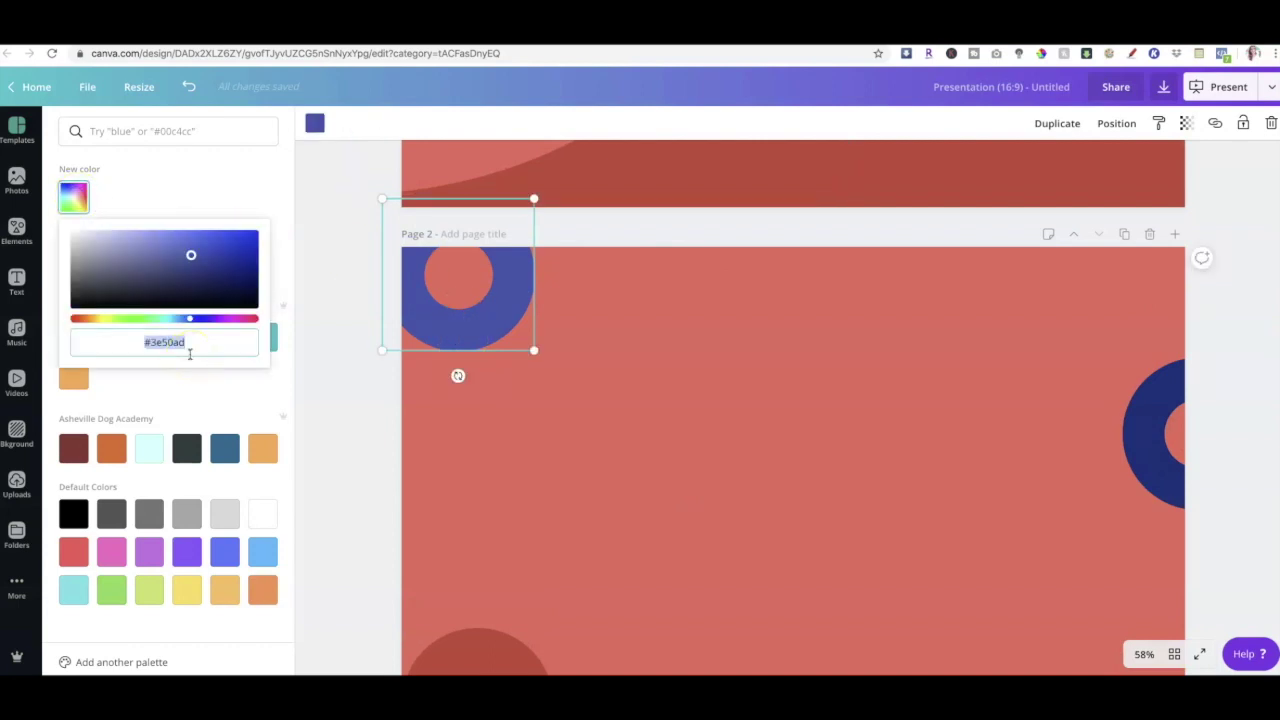
pyautogui.press('super+Tab')
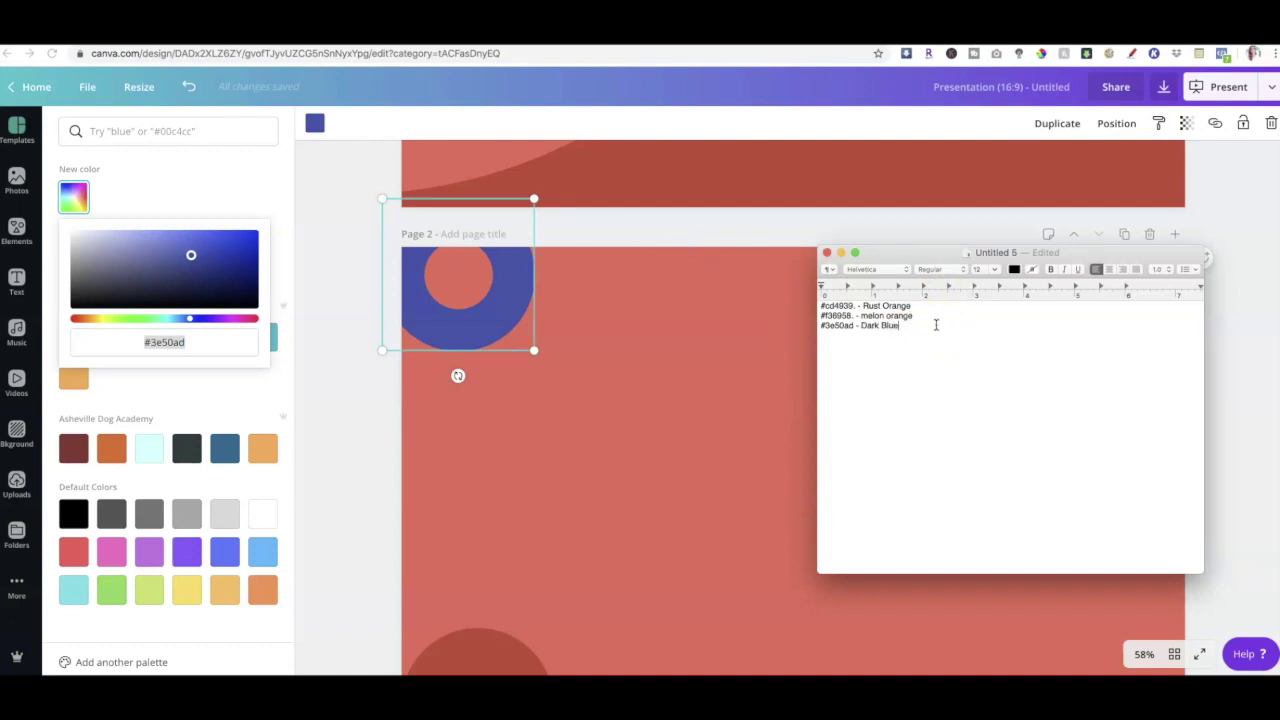
pyautogui.moveTo(895, 257); pyautogui.dragTo(814, 296)
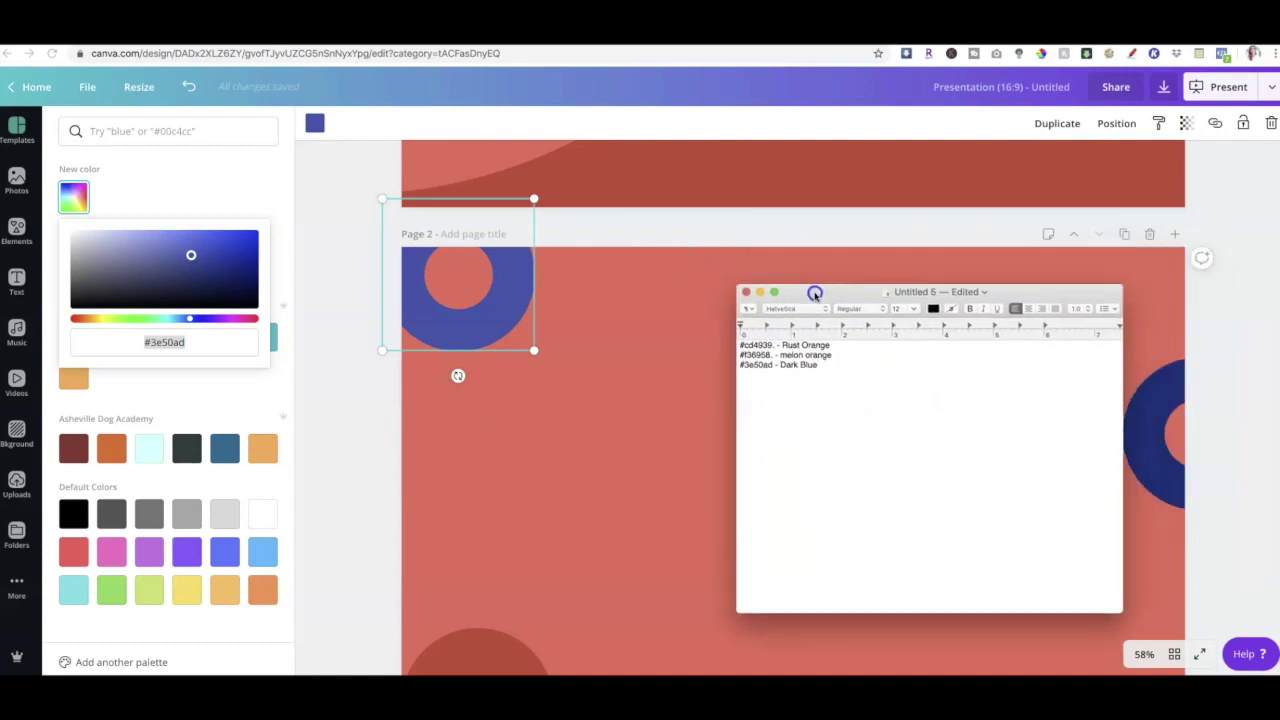
pyautogui.click(909, 372)
pyautogui.click(838, 291)
pyautogui.moveTo(838, 291); pyautogui.dragTo(872, 275)
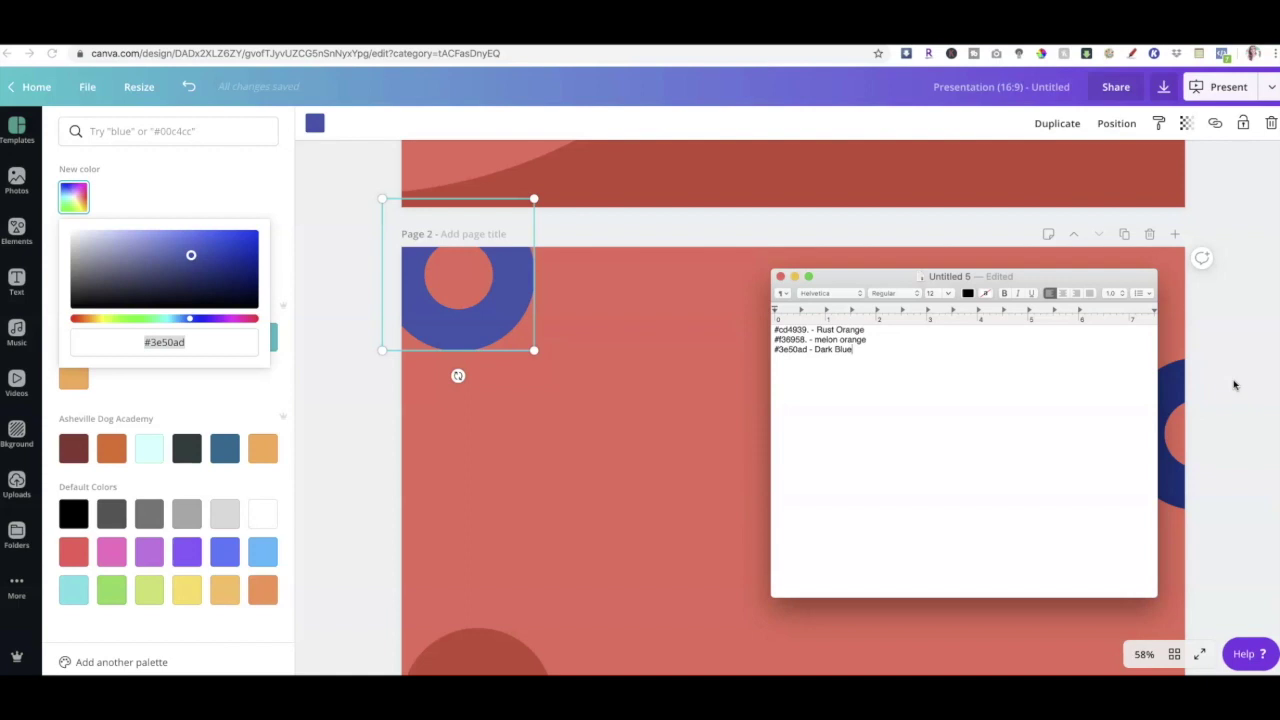
# - Return to the Canva design and rename it "Custom Backgrounds for Funnel"
pyautogui.click(860, 262)
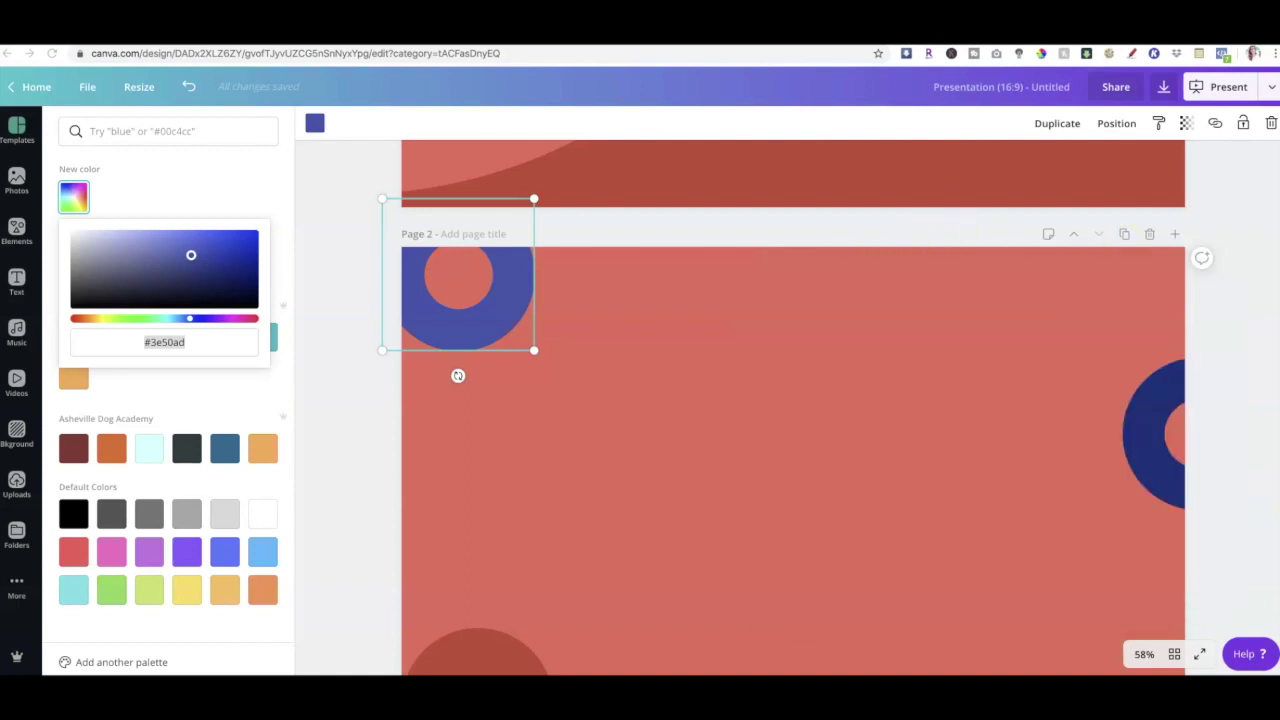
pyautogui.scroll(5, 949, 483)
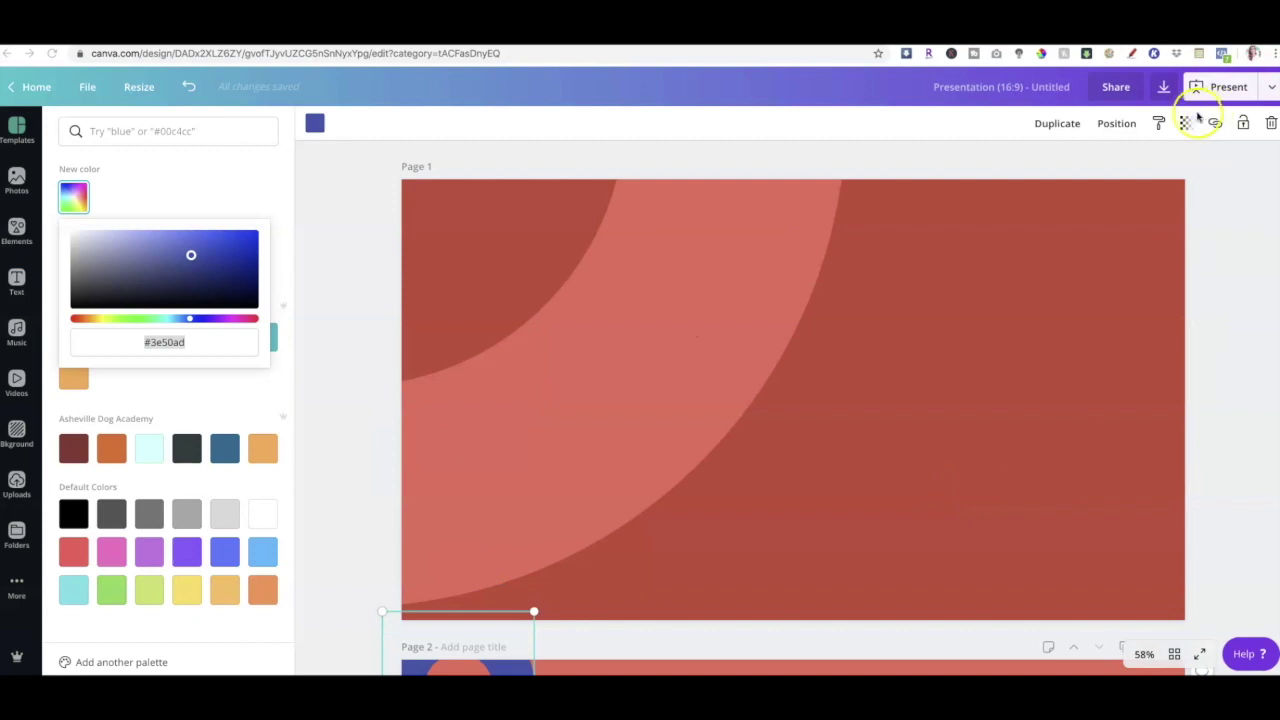
pyautogui.click(1055, 92)
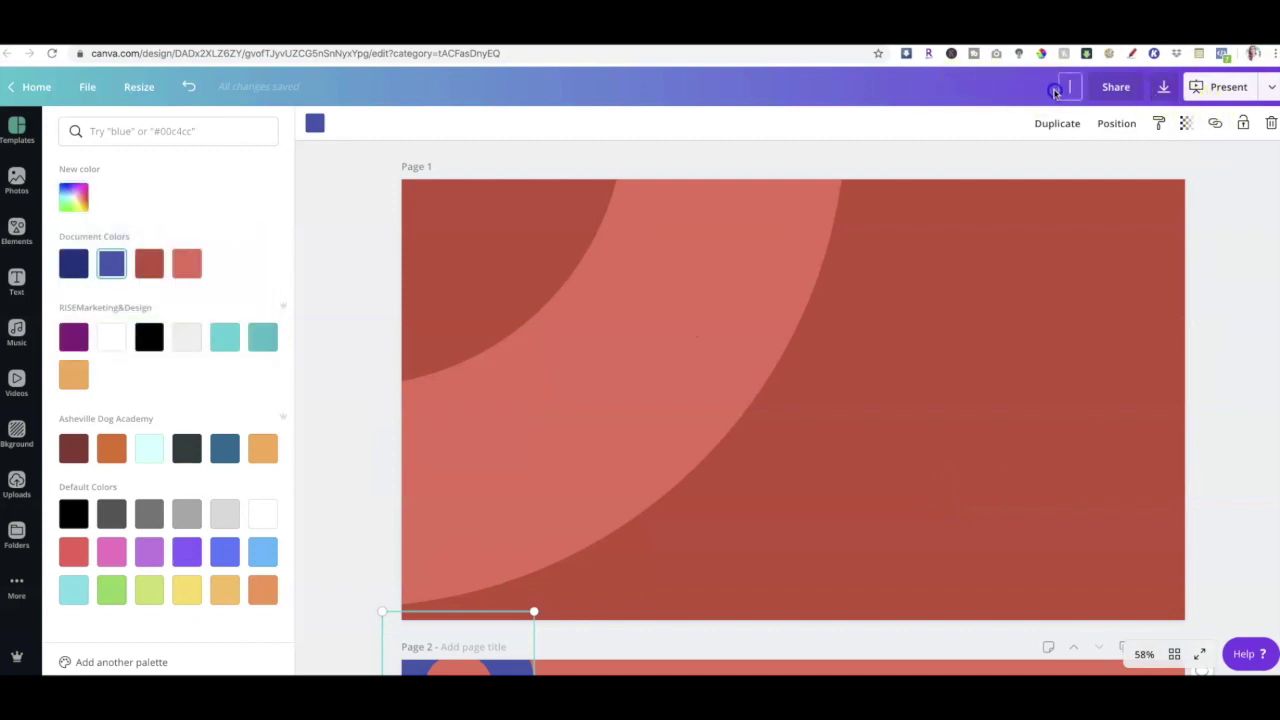
pyautogui.write('Custom Backgrounds for F')
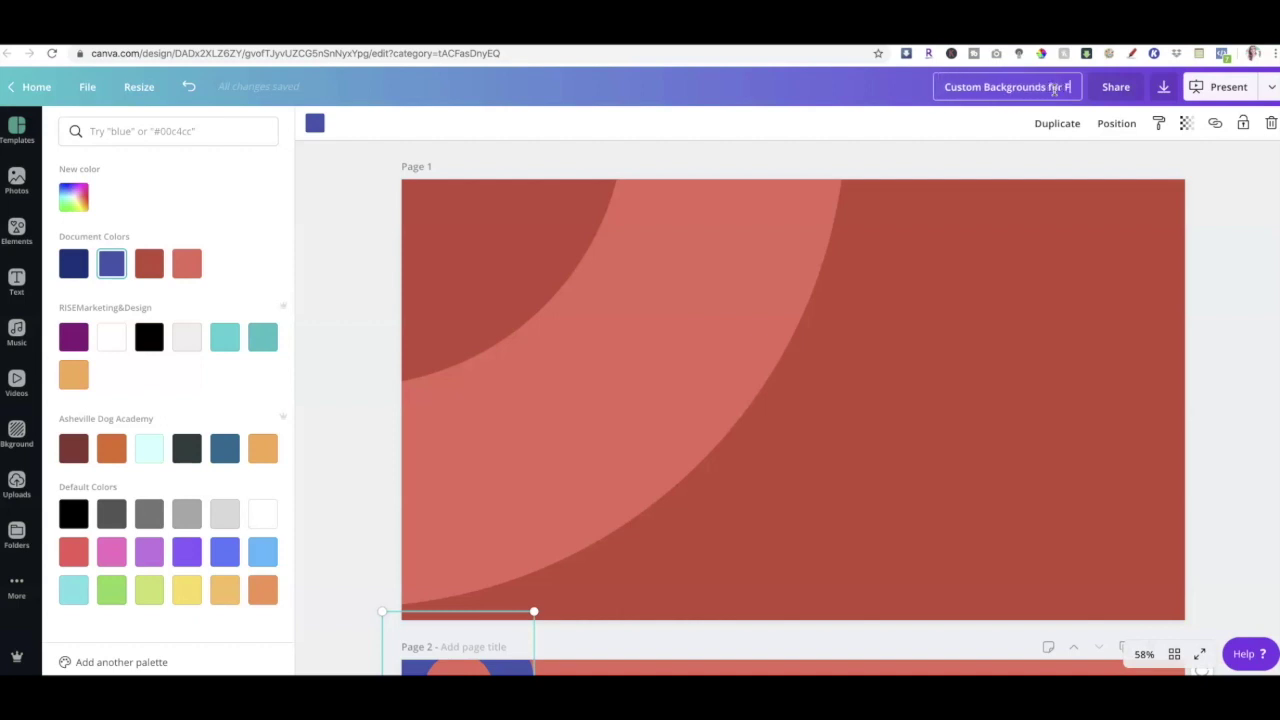
pyautogui.write('unnel')
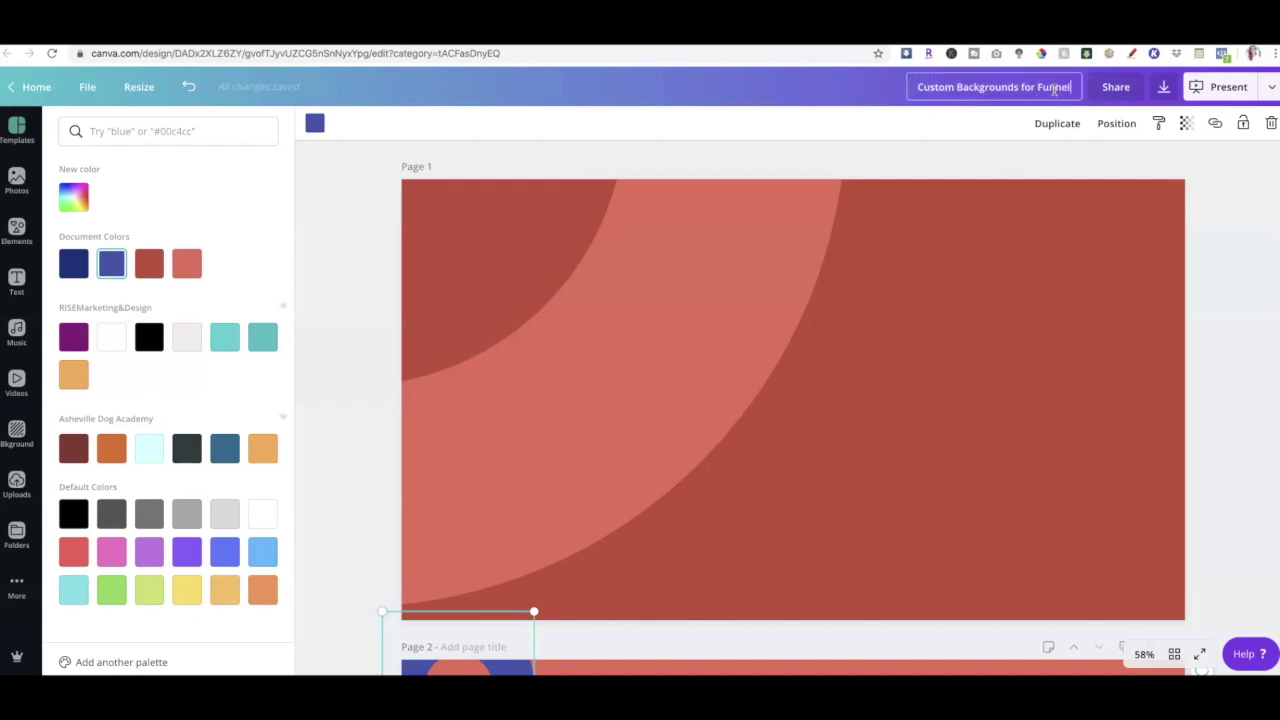
pyautogui.click(1175, 158)
# - Download both pages as PNG images and save the zip archive "Custom Backgrounds for Funnel" in Downloads
pyautogui.click(1165, 90)
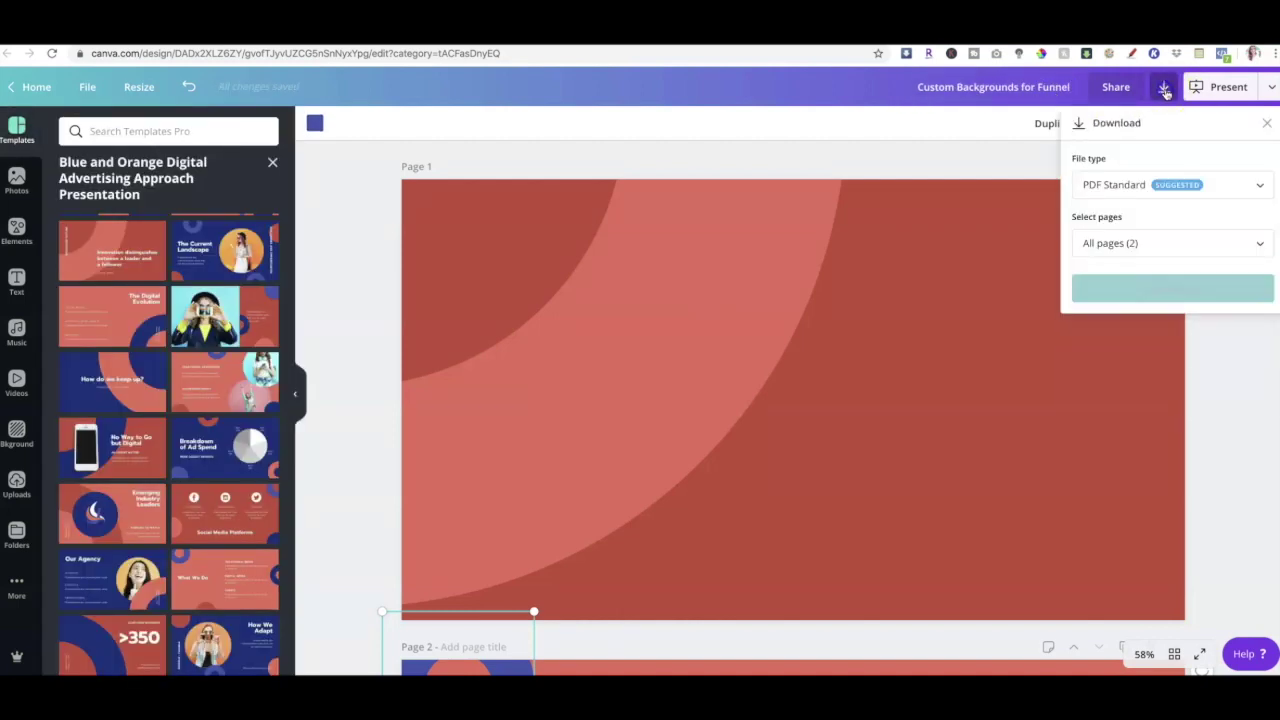
pyautogui.click(1121, 188)
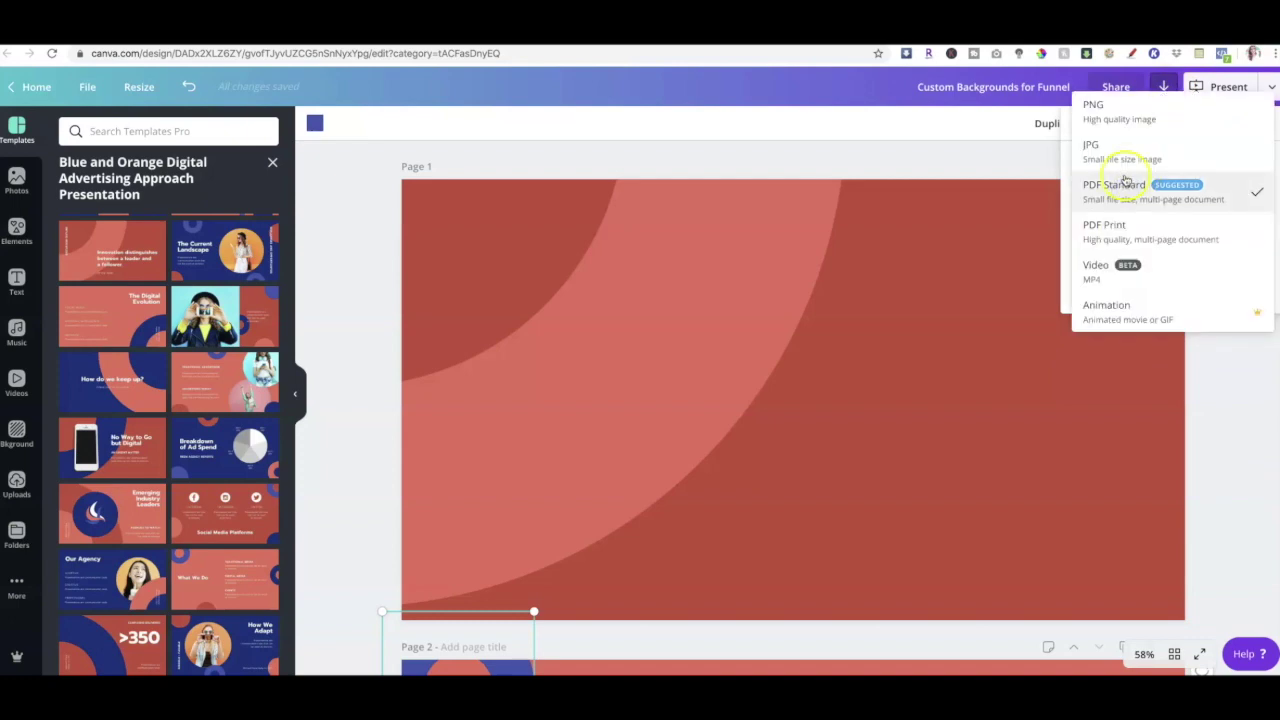
pyautogui.click(1122, 118)
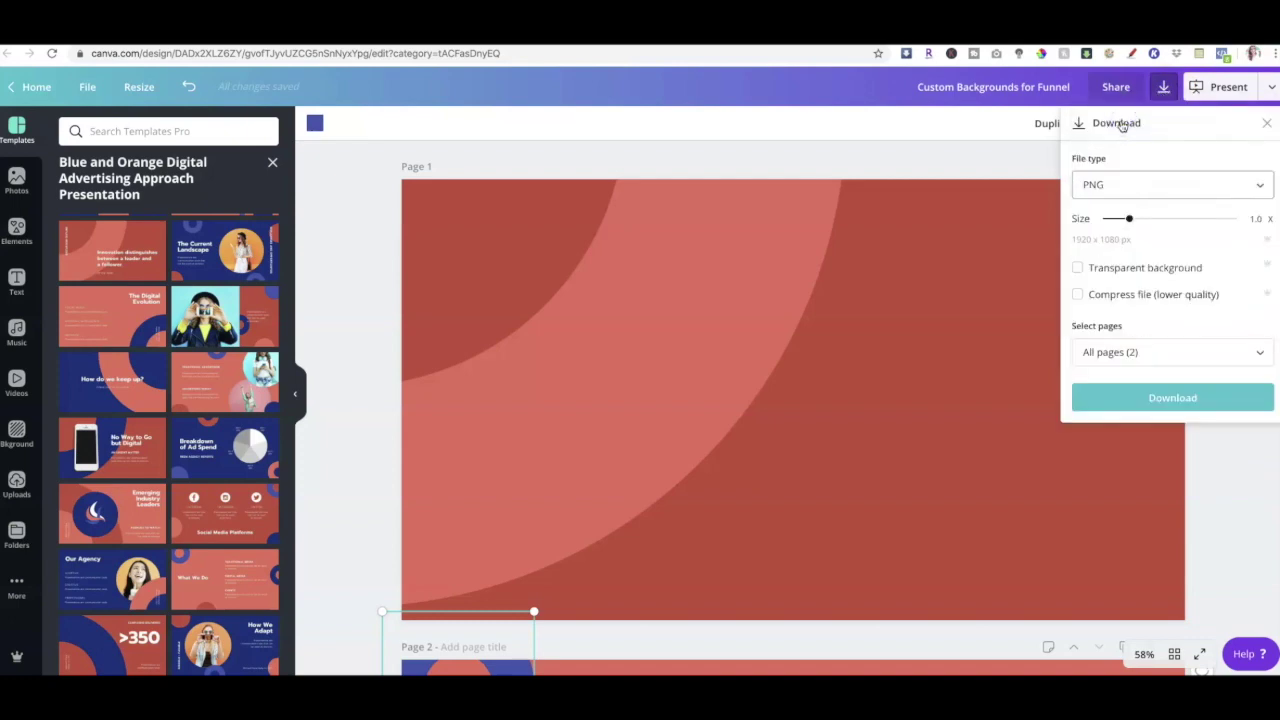
pyautogui.click(1168, 395)
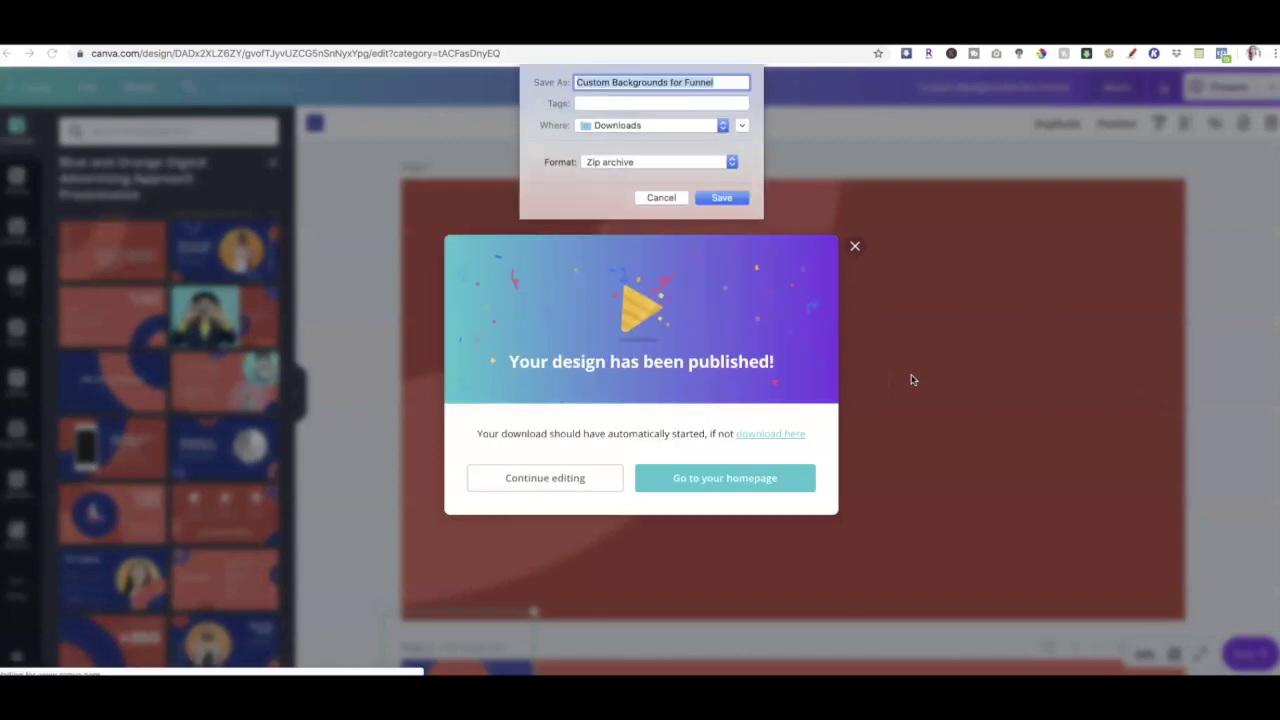
pyautogui.click(724, 198)
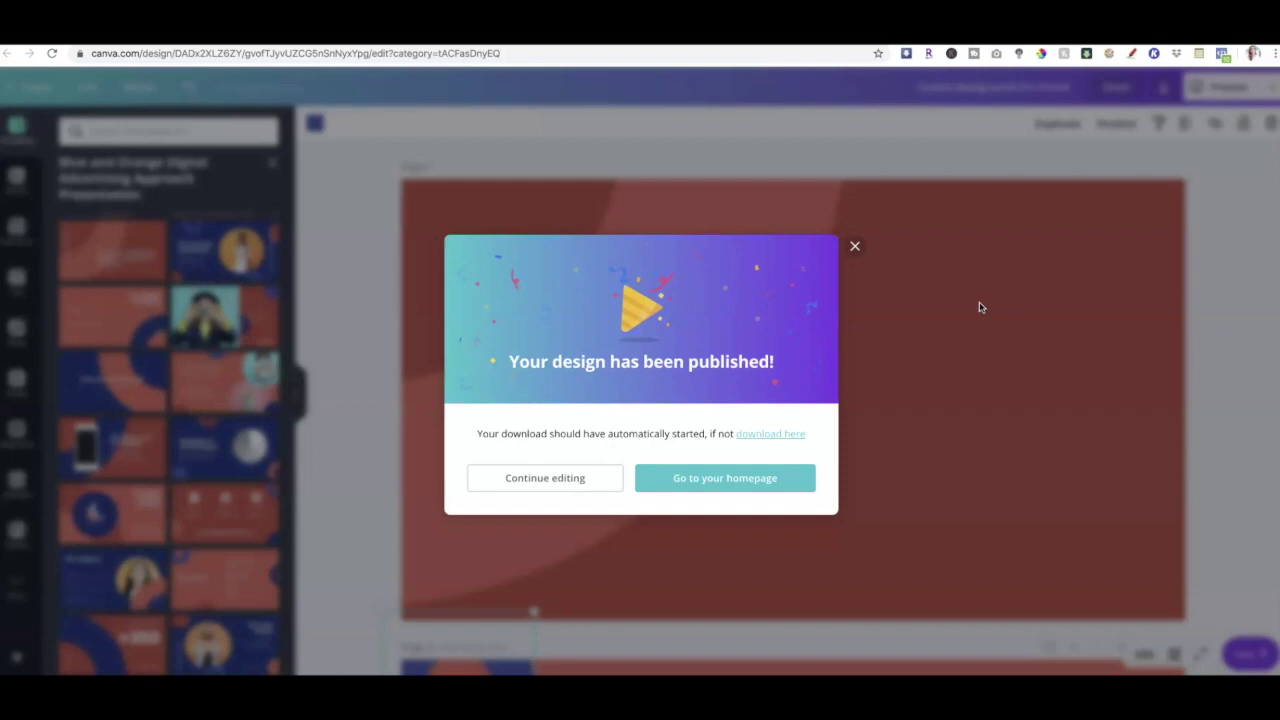
pyautogui.click(855, 247)
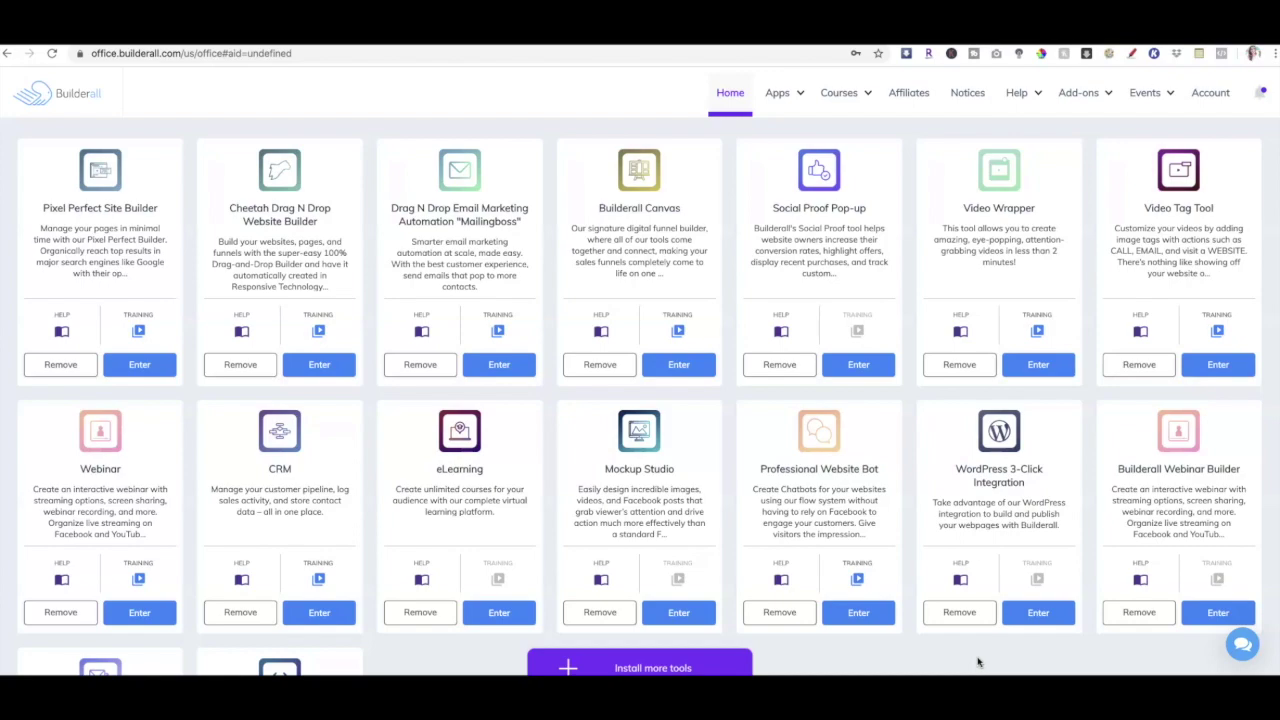
# - Switch to Builderall's Cheetah website builder and create a blank-template site with "Canva Funnel Demo" as title and description
pyautogui.click(311, 366)
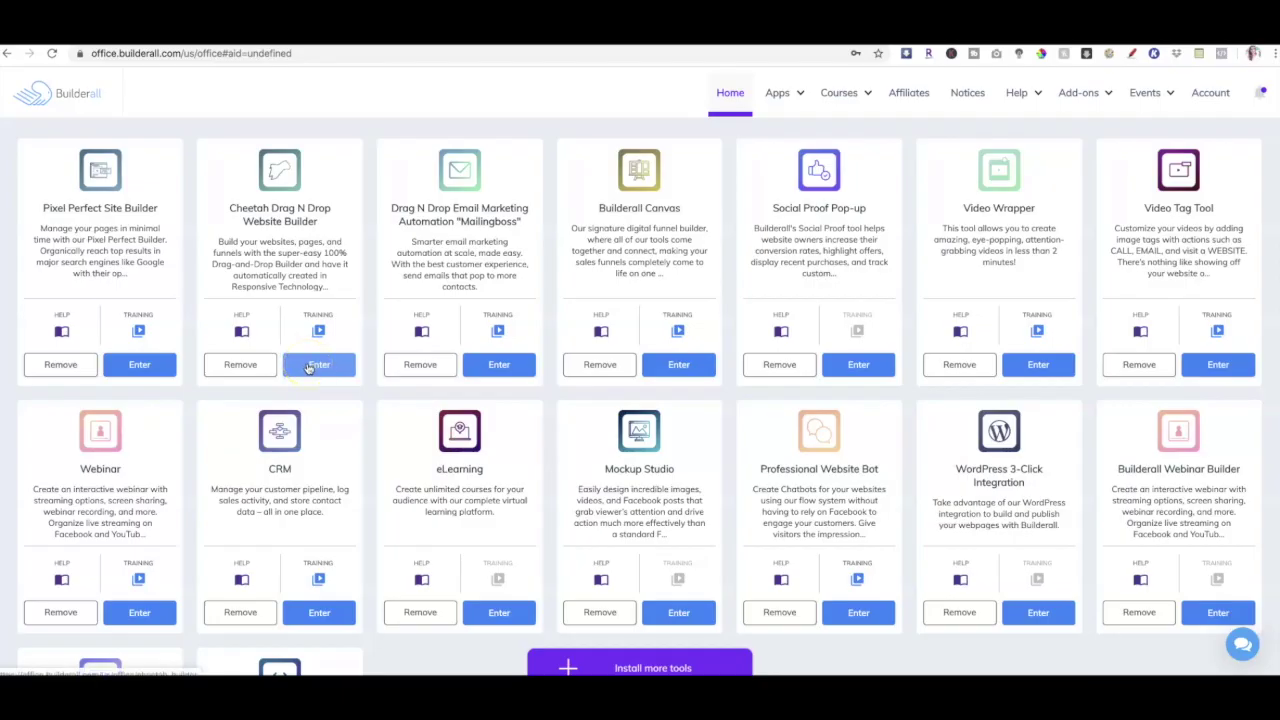
pyautogui.click(309, 366)
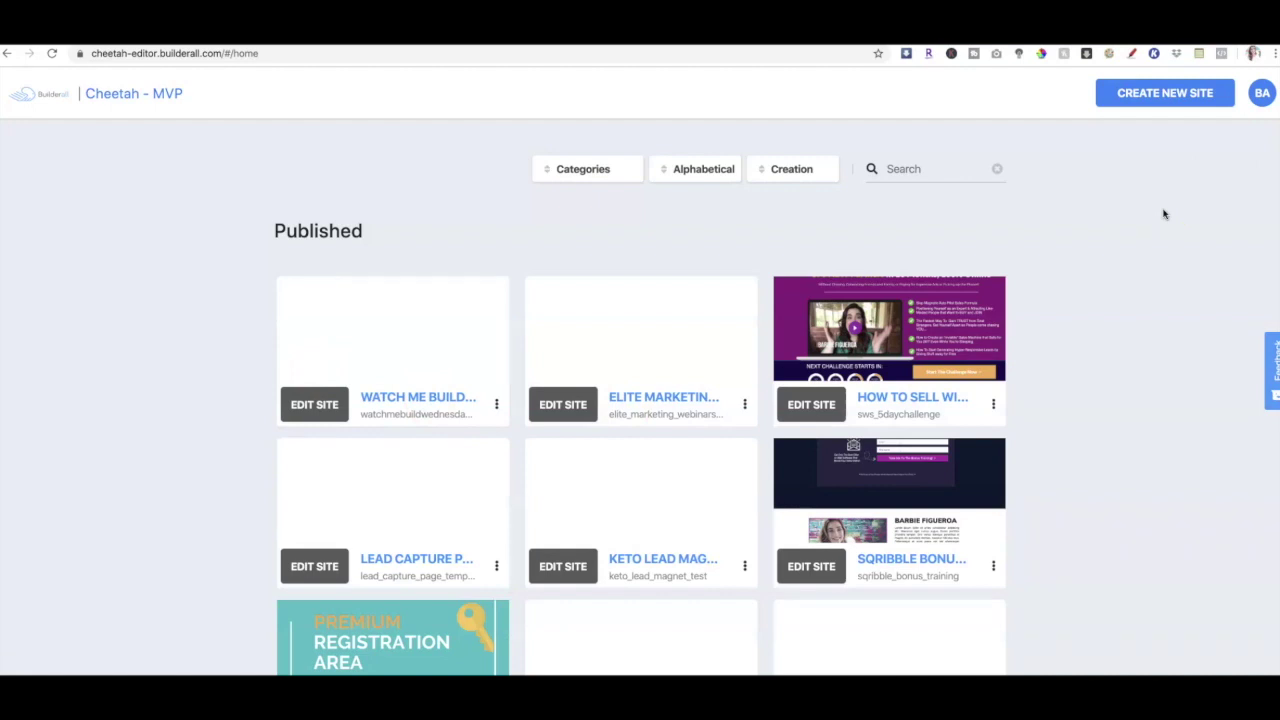
pyautogui.click(1160, 93)
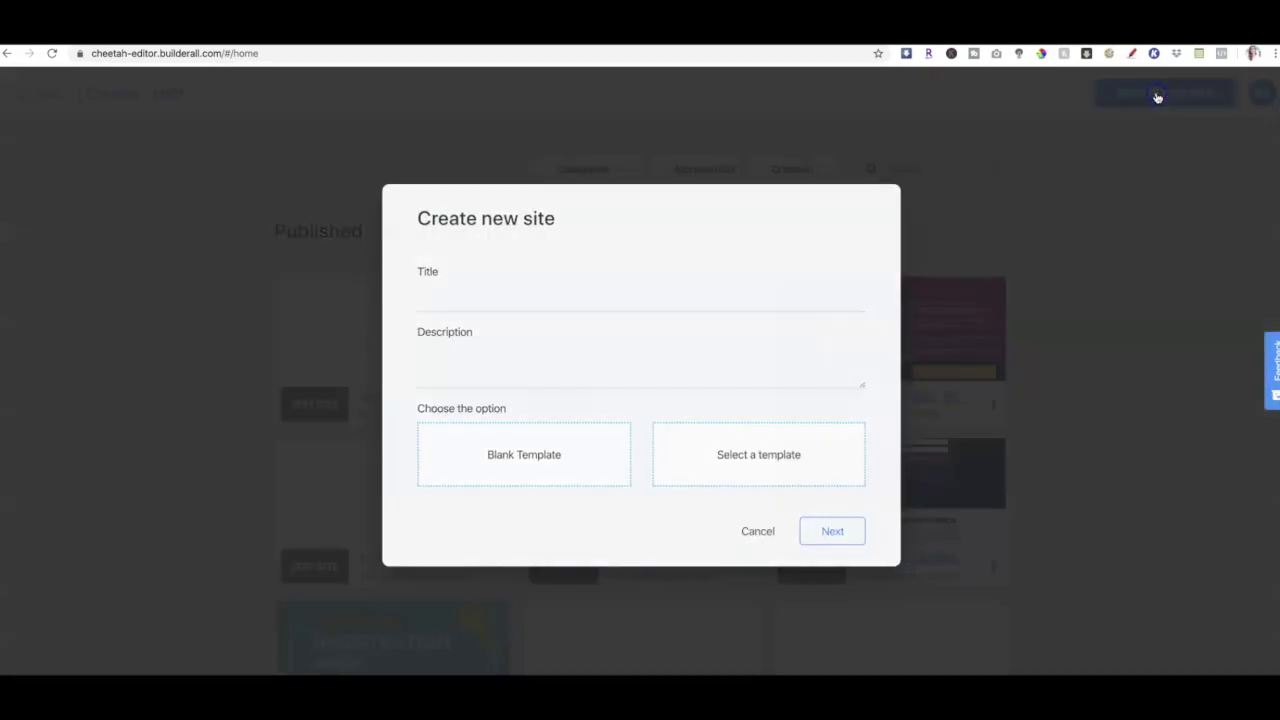
pyautogui.click(551, 299)
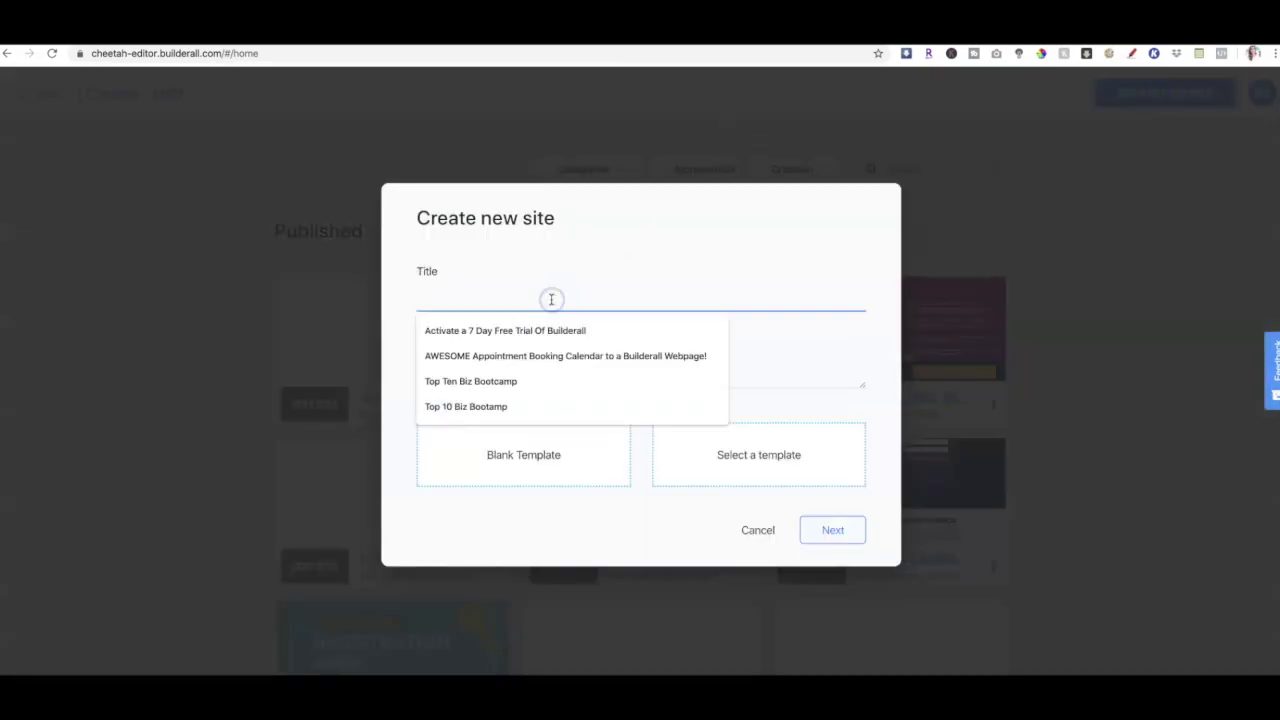
pyautogui.write('Canva Funnel Demo')
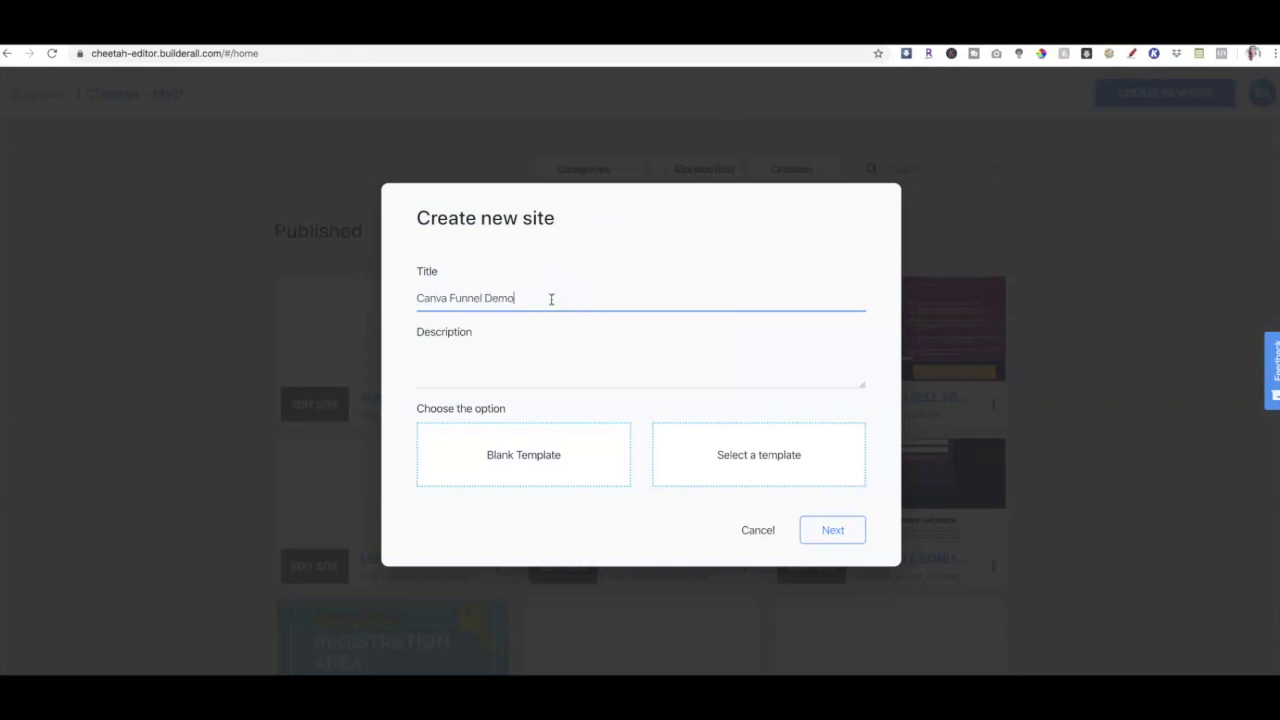
pyautogui.press('Tab')
pyautogui.write('C')
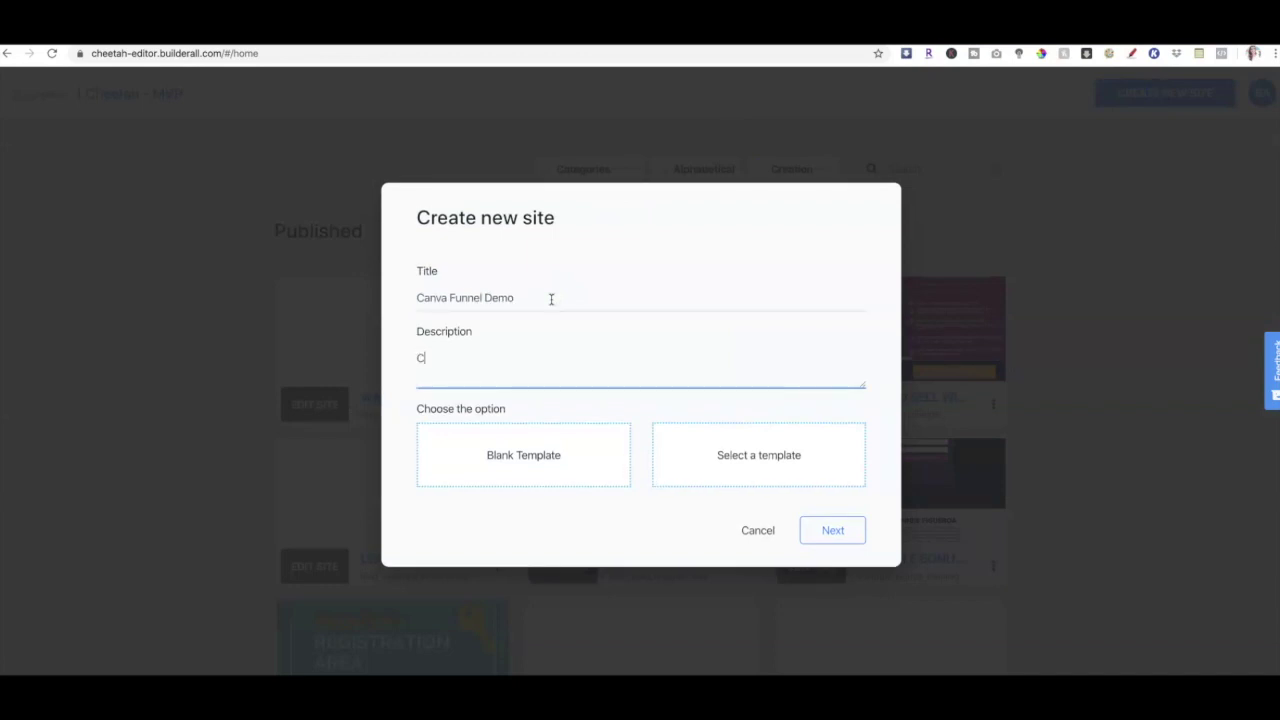
pyautogui.write('anva Funnel Demo')
pyautogui.click(611, 467)
pyautogui.click(829, 530)
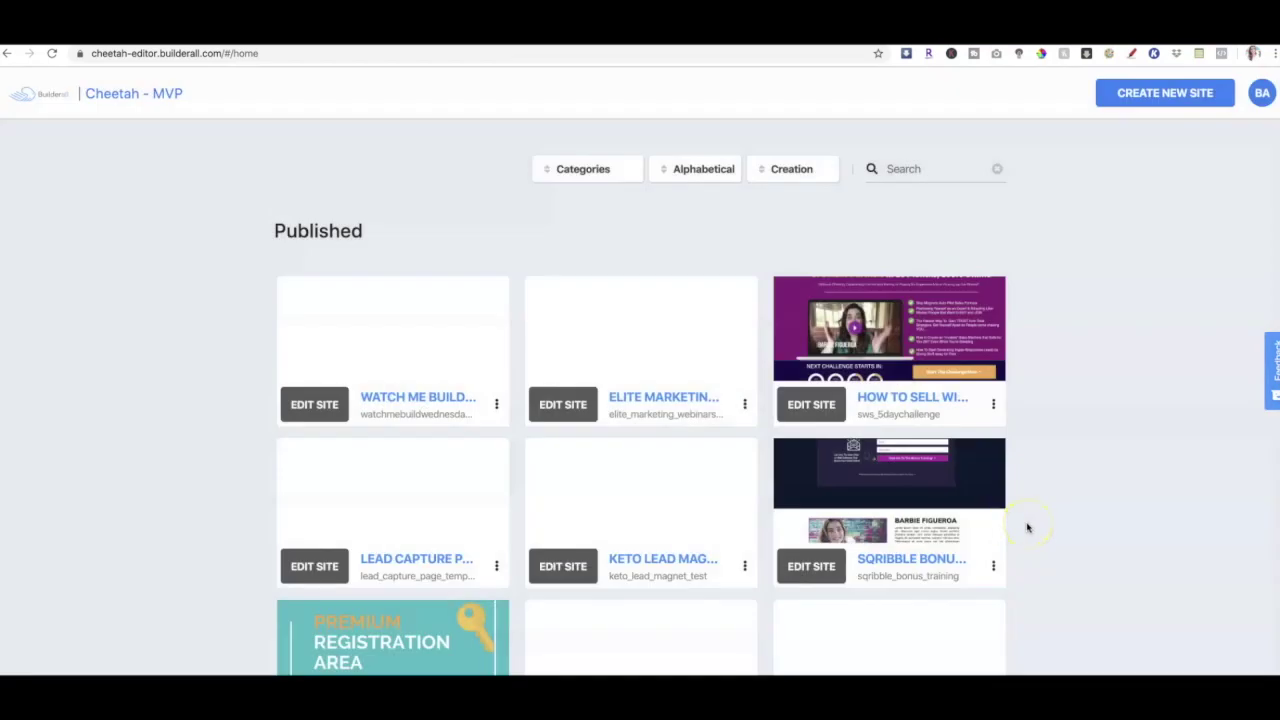